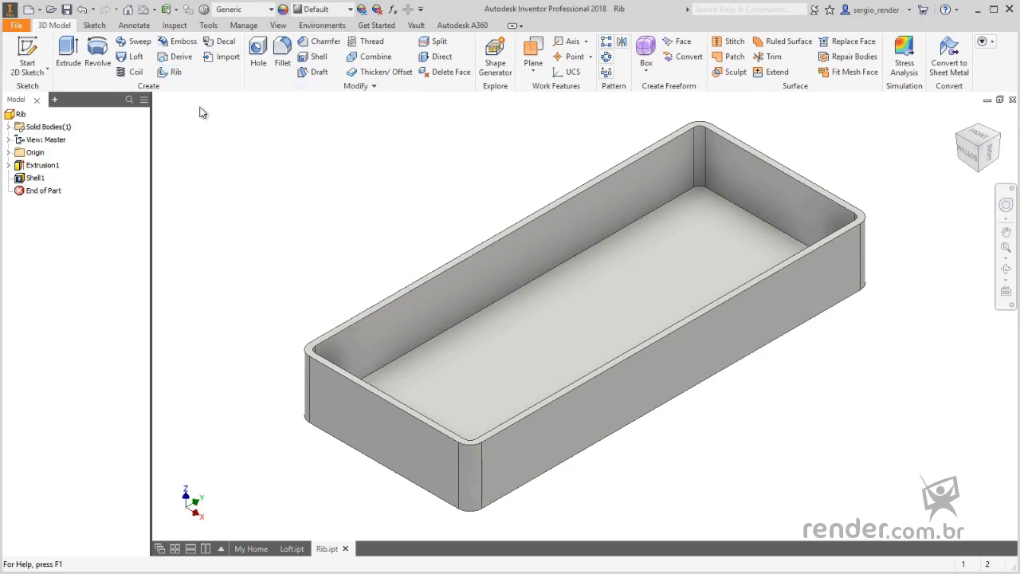
Create a sketch on the tray's rim face and draw a vertical line down the middle of the interior.
{"action": "scroll", "coordinate": [398, 422], "scroll_direction": "up", "scroll_amount": 5}
{"action": "left_click", "coordinate": [404, 401]}
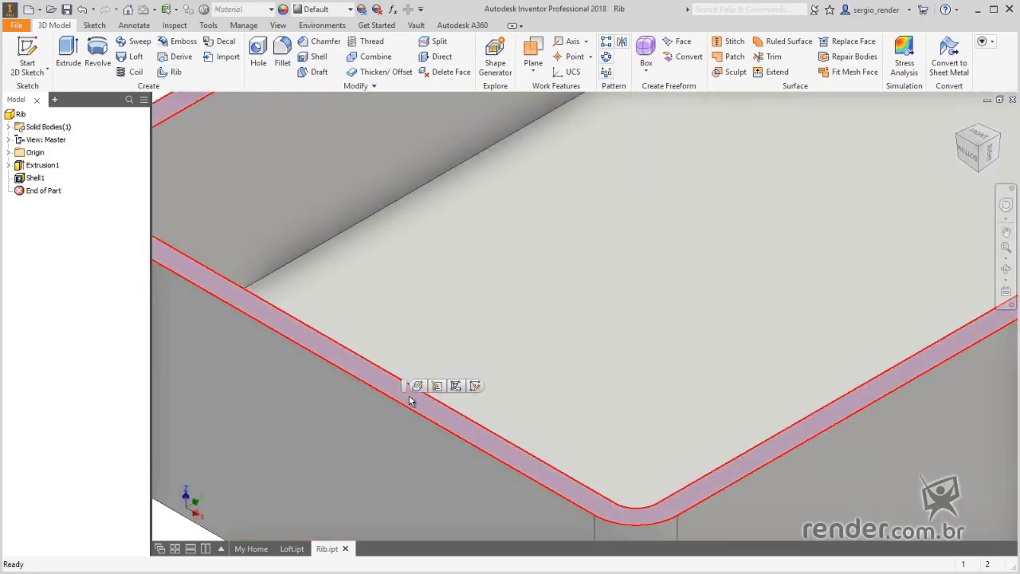
{"action": "left_click", "coordinate": [477, 390]}
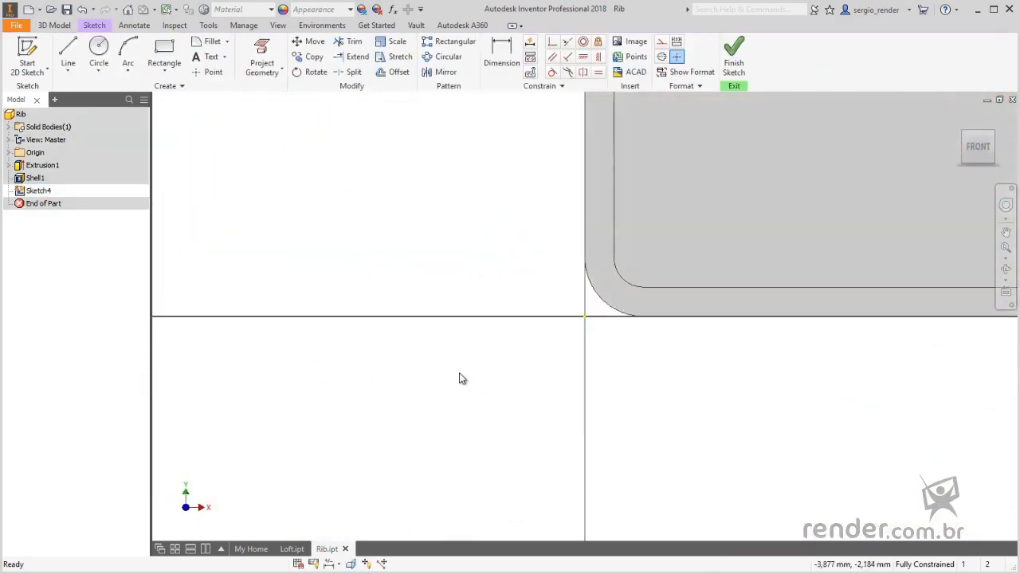
{"action": "left_click", "coordinate": [68, 54]}
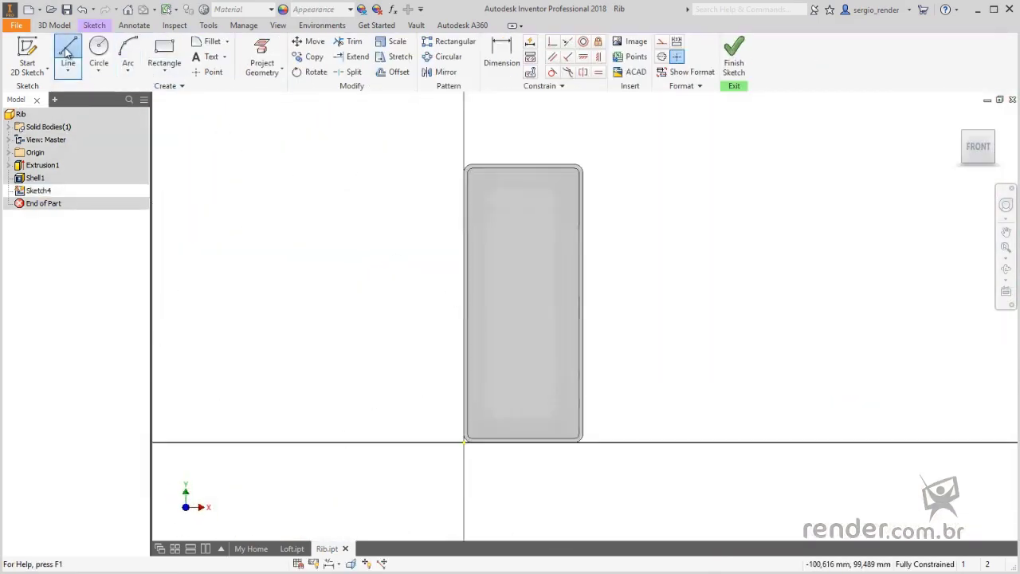
{"action": "left_click", "coordinate": [522, 180]}
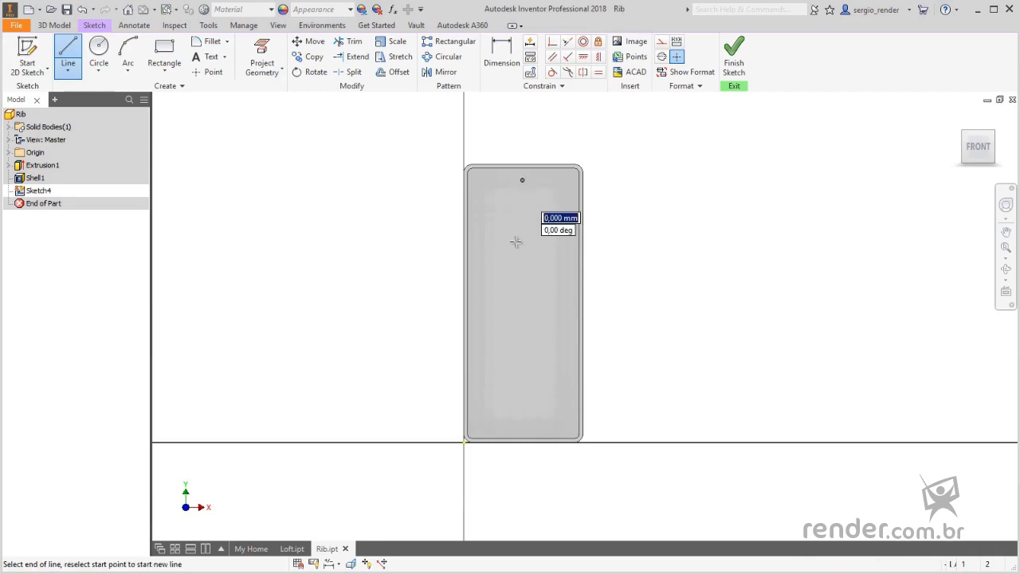
{"action": "left_click", "coordinate": [523, 423]}
{"action": "key", "text": "Escape"}
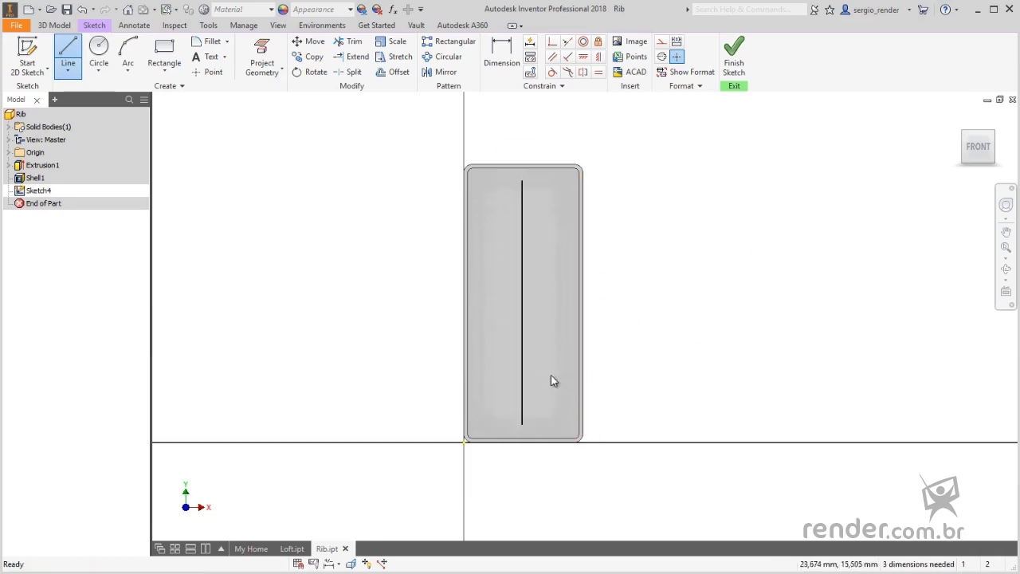
Draw two horizontal lines about 17 mm long across the vertical line, one near each end, and finish the sketch.
{"action": "left_click", "coordinate": [489, 236]}
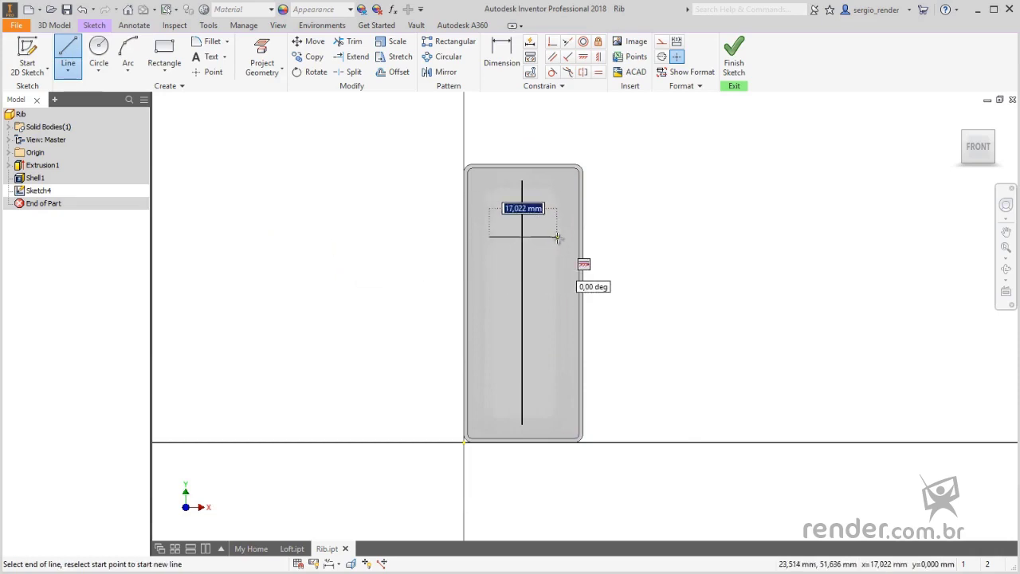
{"action": "double_click", "coordinate": [558, 237]}
{"action": "left_click", "coordinate": [492, 374]}
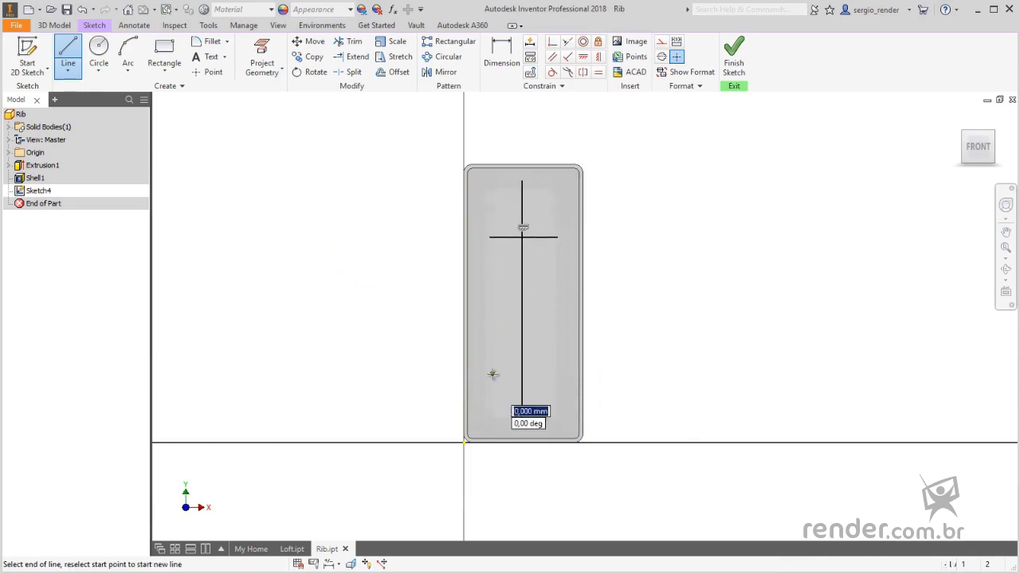
{"action": "double_click", "coordinate": [563, 374]}
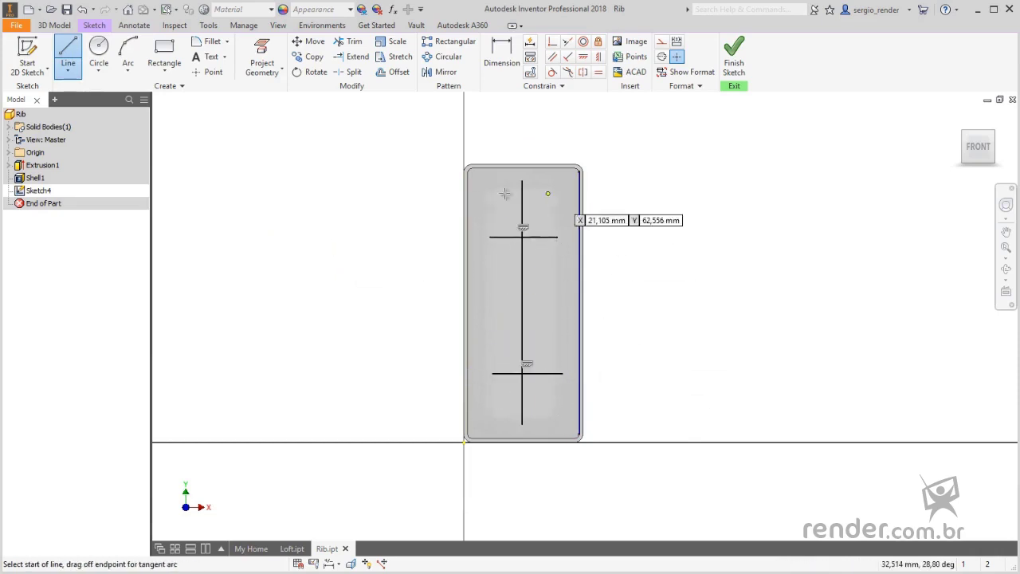
{"action": "key", "text": "Escape"}
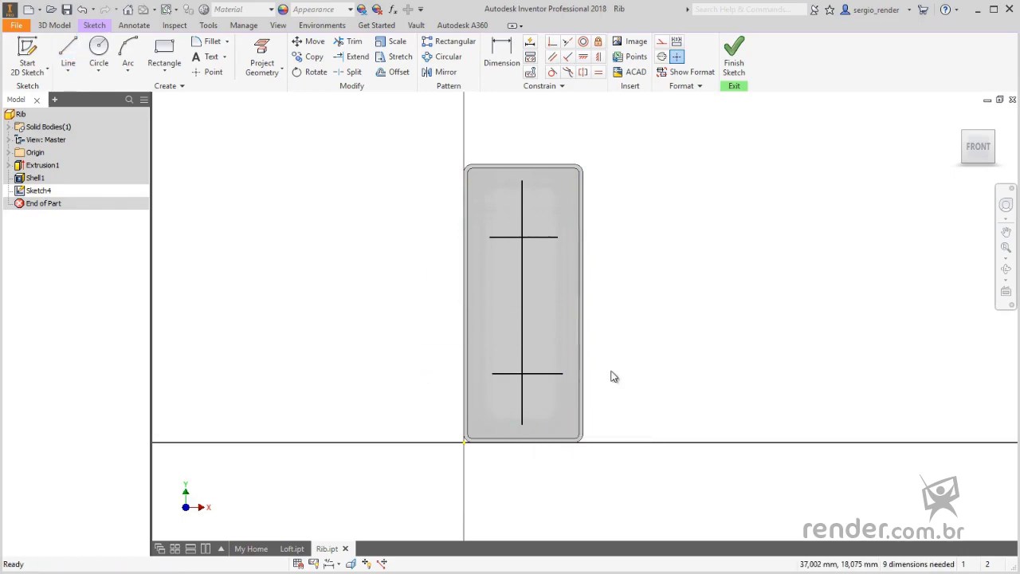
{"action": "middle_click_drag", "start_coordinate": [613, 375], "coordinate": [561, 343], "text": "shift"}
{"action": "scroll", "coordinate": [611, 384], "scroll_direction": "up", "scroll_amount": 4}
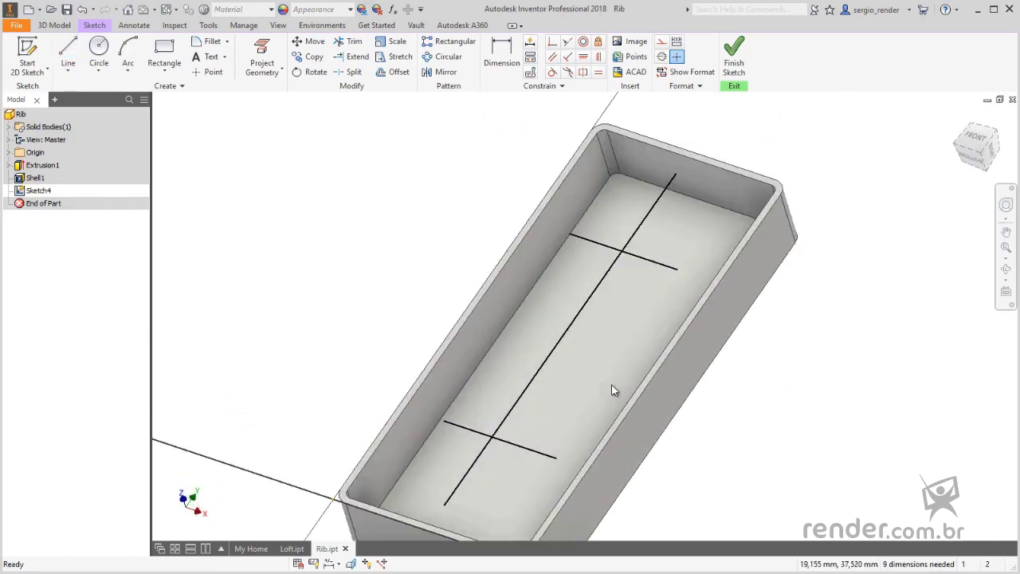
{"action": "left_click", "coordinate": [734, 54]}
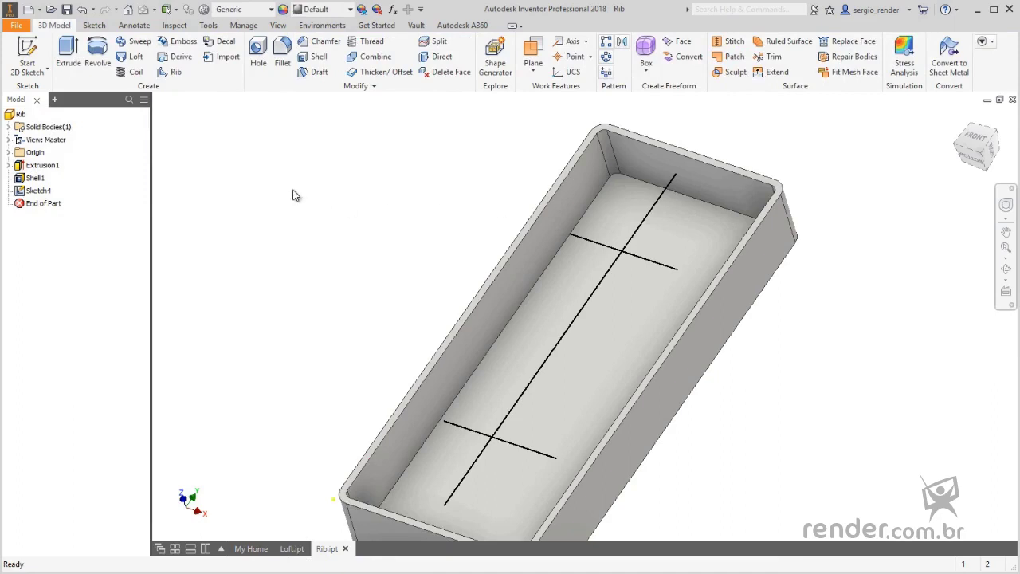
Start a Rib perpendicular to the sketch plane, using the long line and both crossing lines as profiles.
{"action": "left_click", "coordinate": [170, 72]}
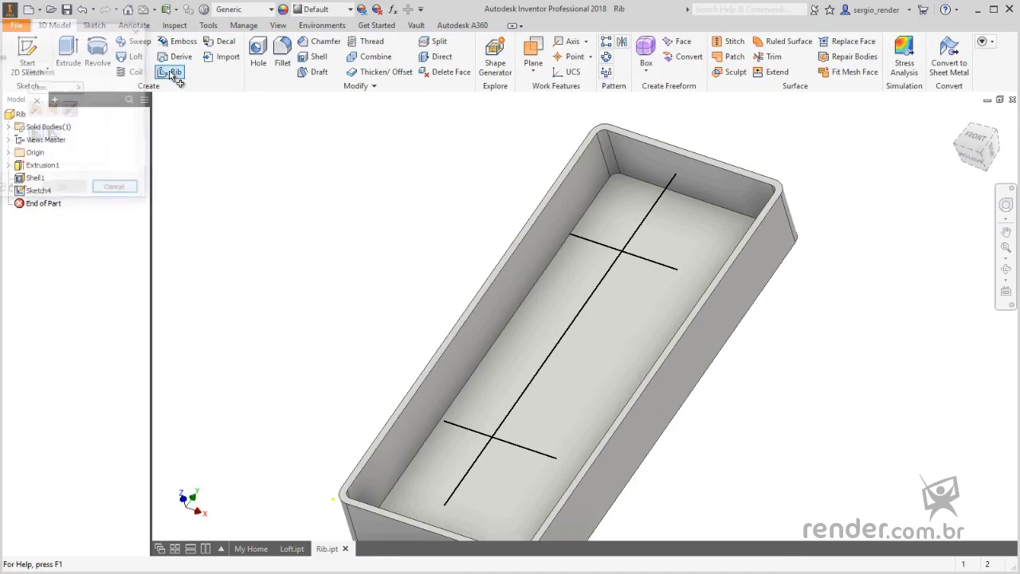
{"action": "left_click_drag", "start_coordinate": [54, 37], "coordinate": [267, 123]}
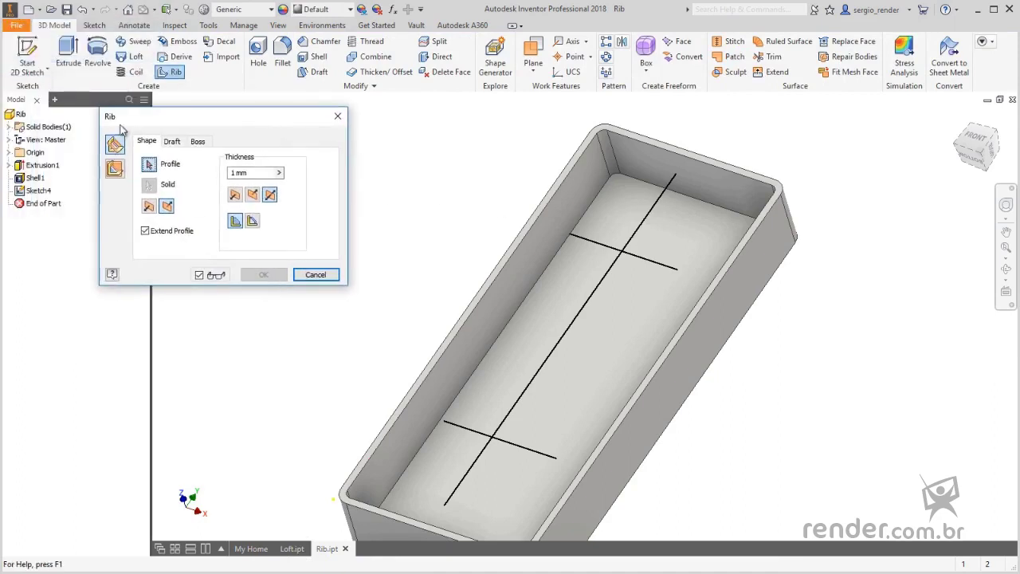
{"action": "left_click", "coordinate": [542, 374]}
{"action": "scroll", "coordinate": [554, 370], "scroll_direction": "down", "scroll_amount": 3}
{"action": "scroll", "coordinate": [554, 370], "scroll_direction": "up", "scroll_amount": 4}
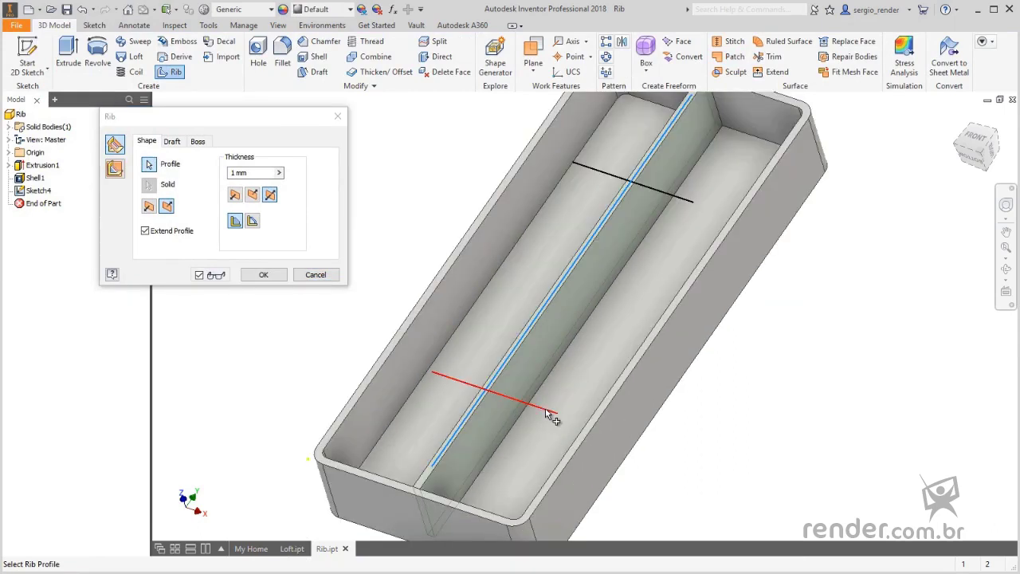
{"action": "left_click", "coordinate": [546, 409]}
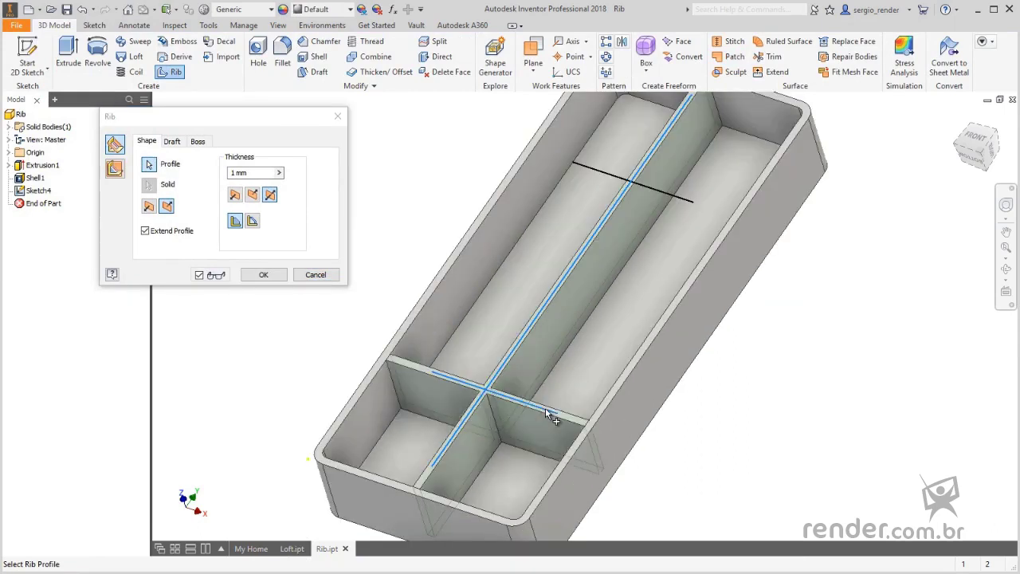
{"action": "left_click", "coordinate": [675, 197]}
{"action": "scroll", "coordinate": [651, 294], "scroll_direction": "down", "scroll_amount": 3}
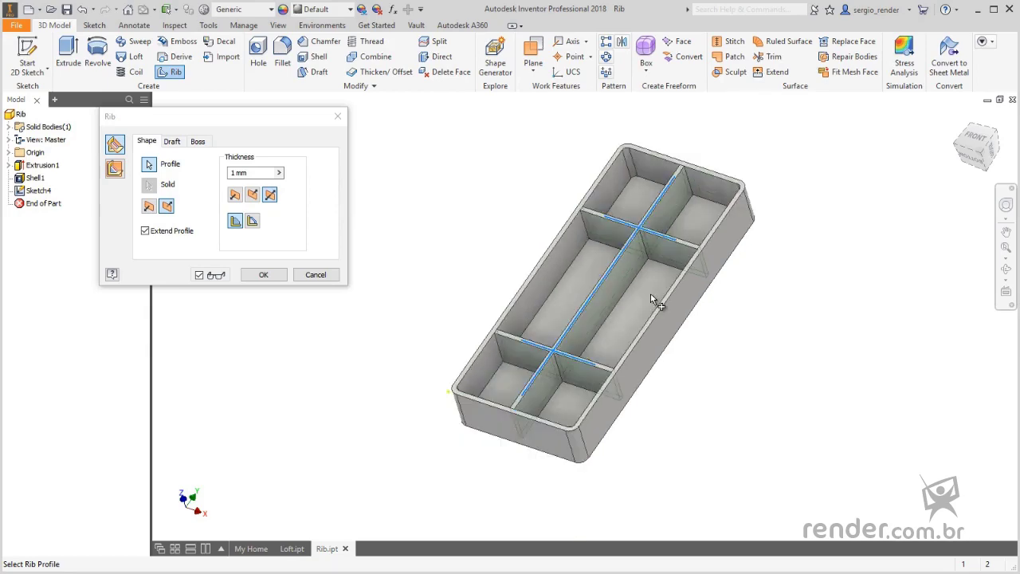
Try the rib preview without Extend Profile and restore the extension to the tray walls.
{"action": "middle_click_drag", "start_coordinate": [651, 297], "coordinate": [621, 461], "text": "shift"}
{"action": "scroll", "coordinate": [621, 461], "scroll_direction": "up", "scroll_amount": 5}
{"action": "scroll", "coordinate": [606, 458], "scroll_direction": "down", "scroll_amount": 2}
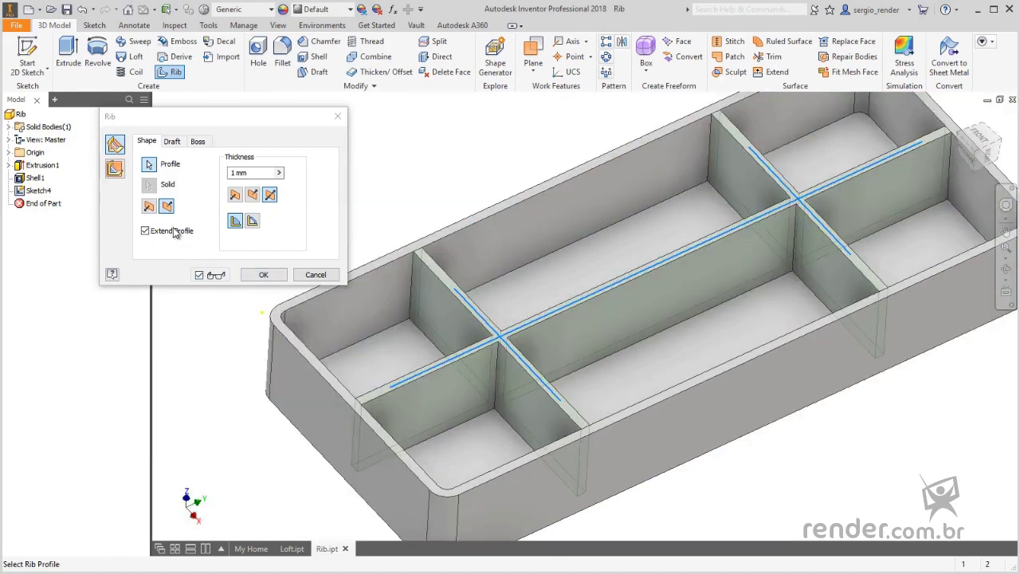
{"action": "left_click", "coordinate": [145, 231]}
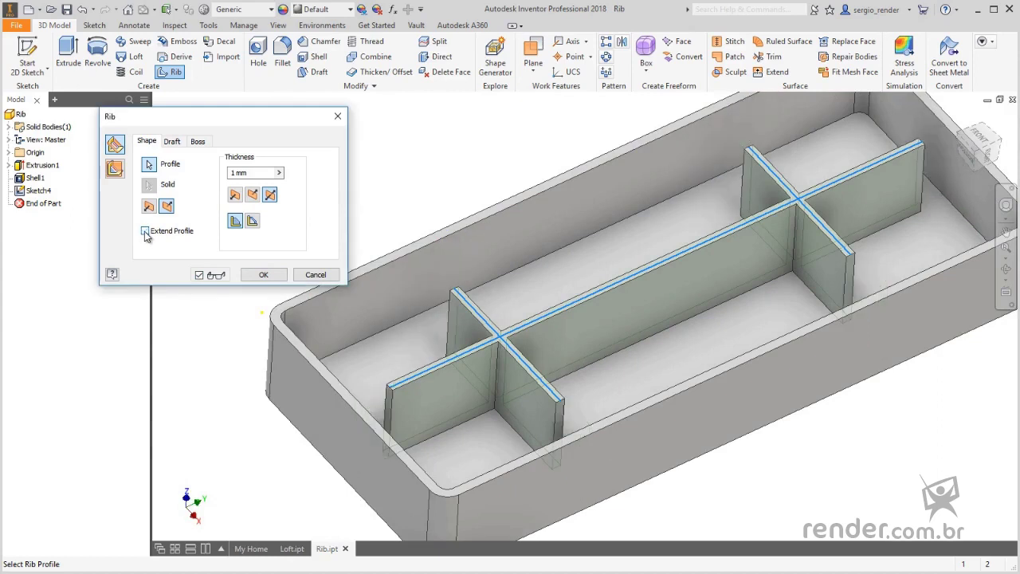
{"action": "left_click", "coordinate": [145, 231]}
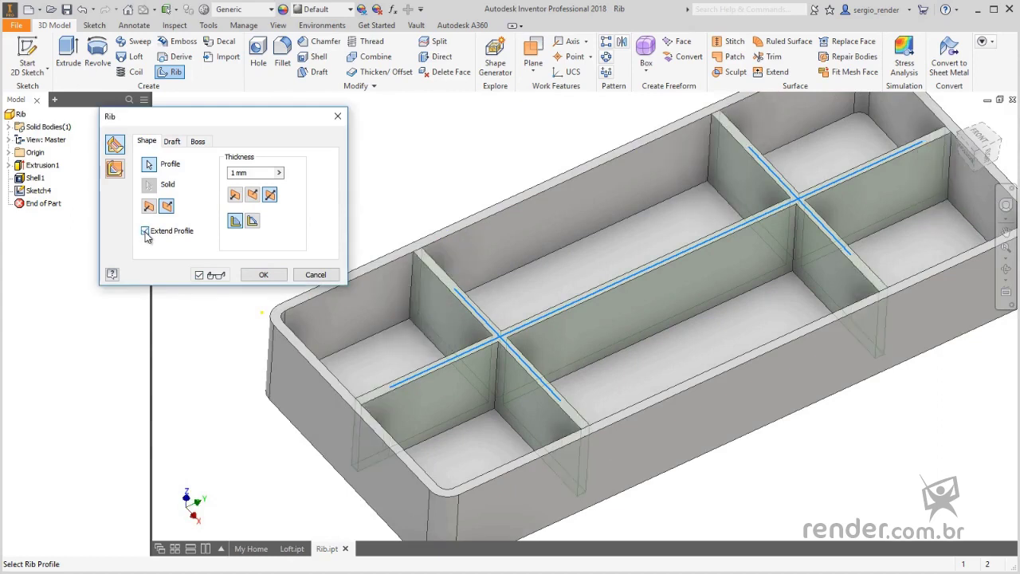
Try a 2 mm rib thickness offset to either side of the lines, and restore a centred 1 mm thickness.
{"action": "left_click", "coordinate": [229, 173]}
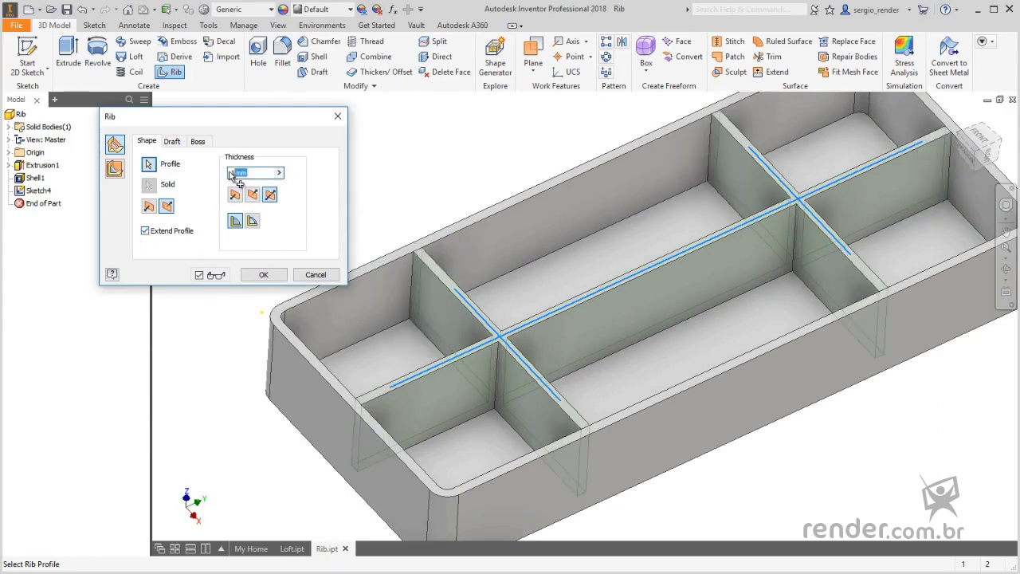
{"action": "type", "text": "2"}
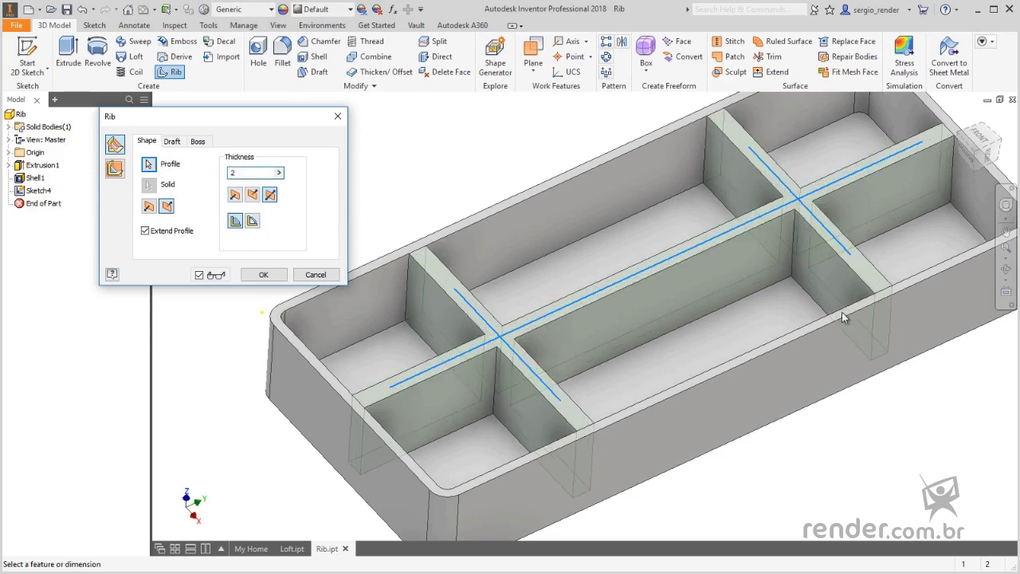
{"action": "left_click", "coordinate": [233, 196]}
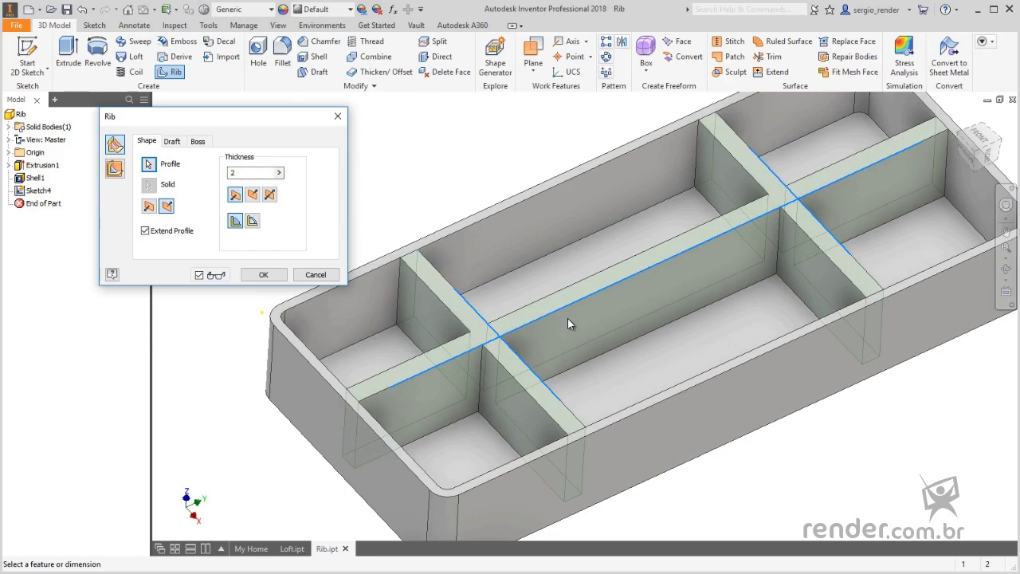
{"action": "left_click", "coordinate": [252, 196]}
{"action": "left_click", "coordinate": [269, 195]}
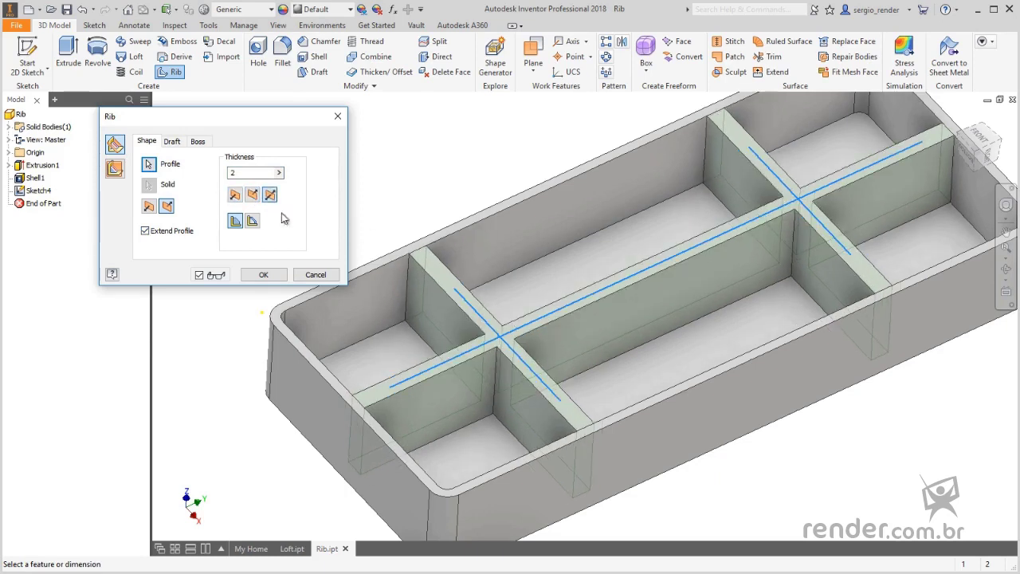
{"action": "double_click", "coordinate": [252, 177]}
{"action": "type", "text": "1"}
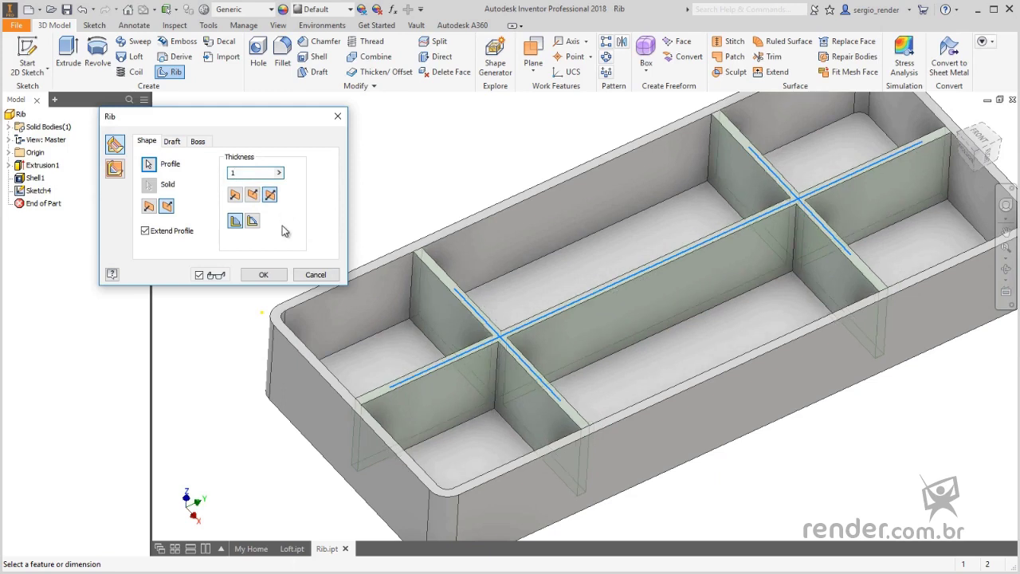
Compare the ribs running down to the tray floor with a Finite extent of 5 mm.
{"action": "left_click", "coordinate": [235, 223]}
{"action": "scroll", "coordinate": [448, 436], "scroll_direction": "down", "scroll_amount": 3}
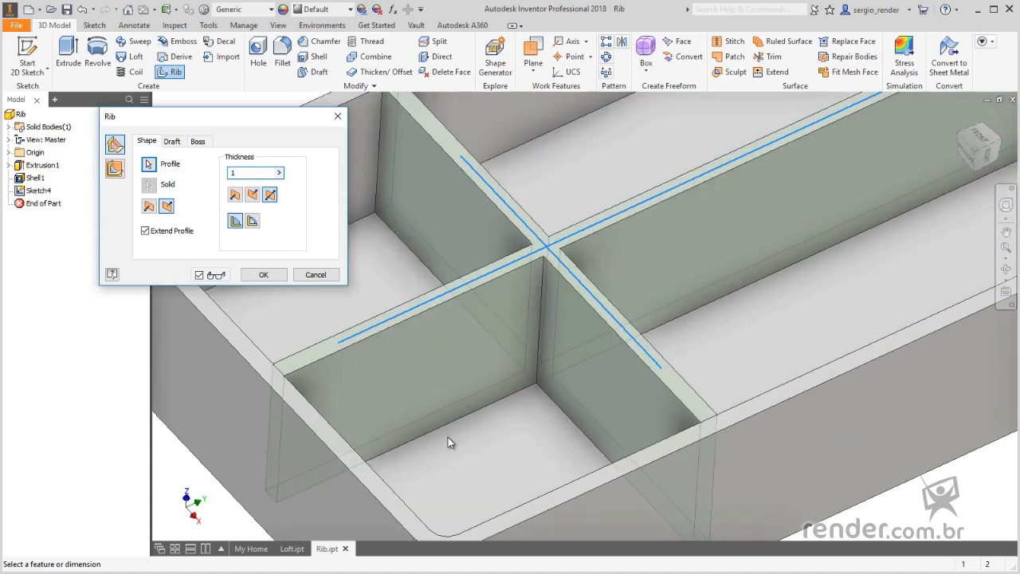
{"action": "left_click", "coordinate": [251, 223]}
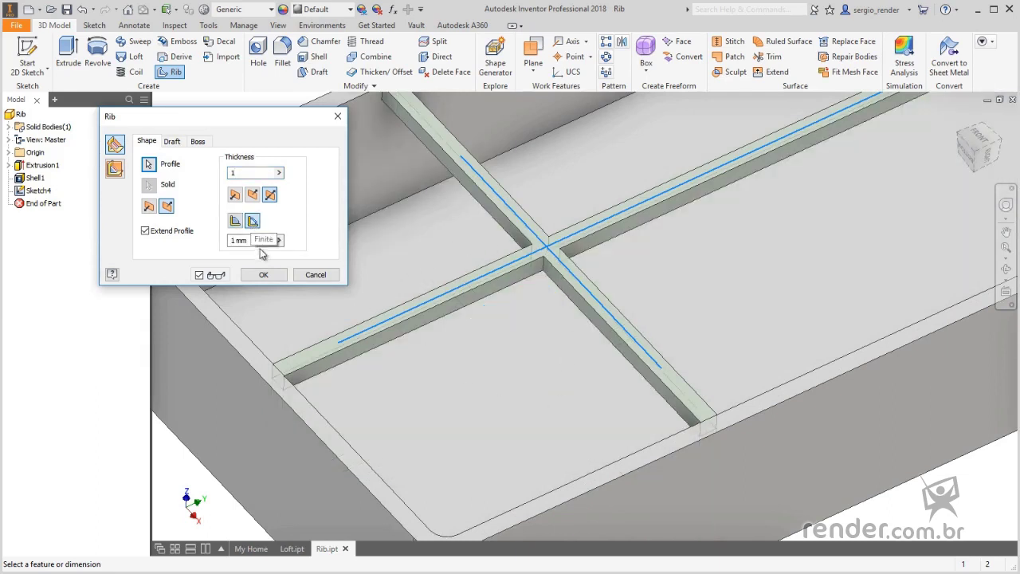
{"action": "left_click_drag", "start_coordinate": [266, 240], "coordinate": [205, 238]}
{"action": "type", "text": "5"}
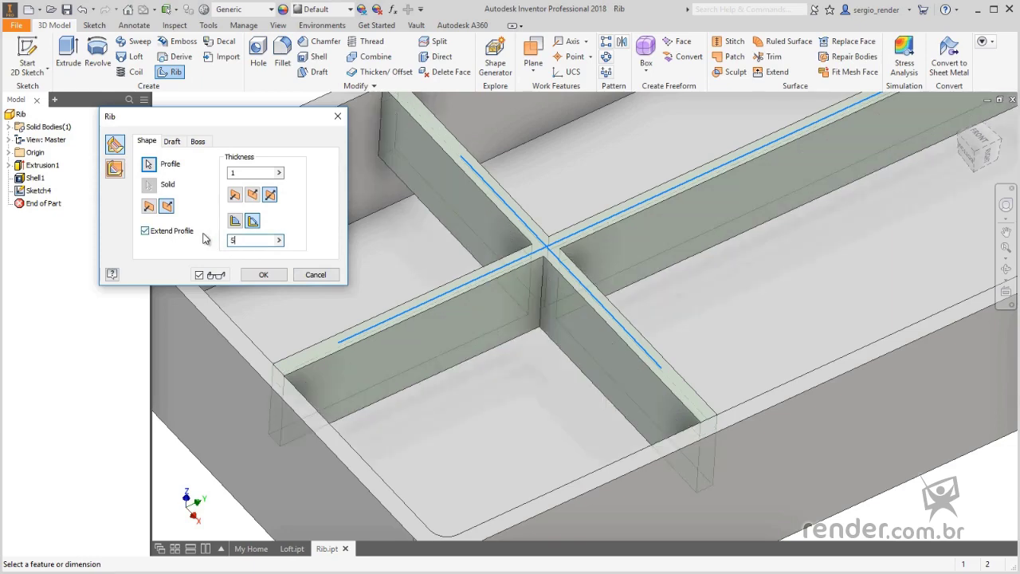
{"action": "mouse_move", "coordinate": [551, 426]}
{"action": "middle_mouse_down", "text": "shift"}
{"action": "mouse_move", "coordinate": [542, 377]}
{"action": "mouse_move", "coordinate": [551, 419]}
{"action": "middle_mouse_up", "text": "shift"}
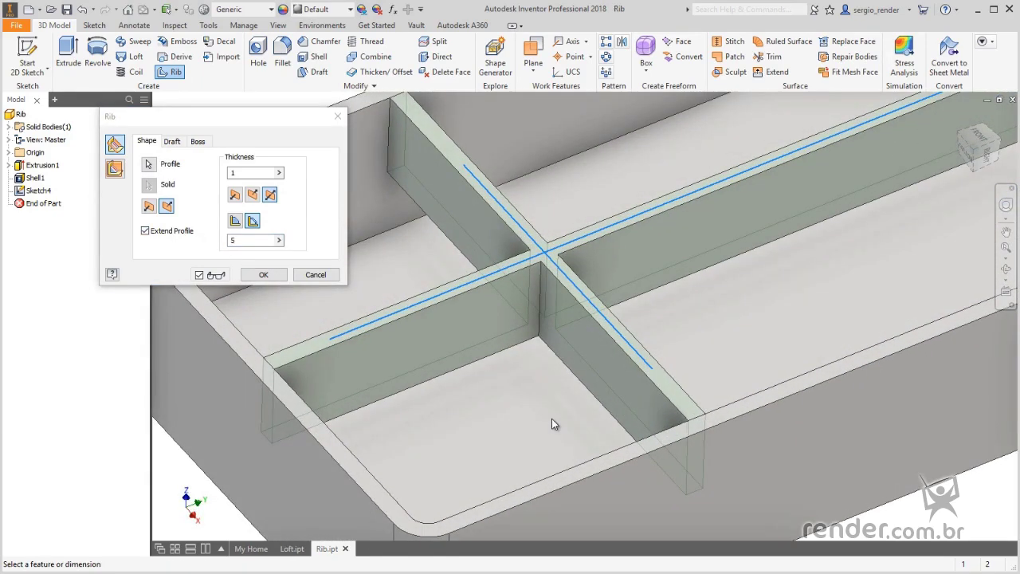
Make the ribs extend down to the tray floor and create the rib feature.
{"action": "left_click", "coordinate": [235, 221]}
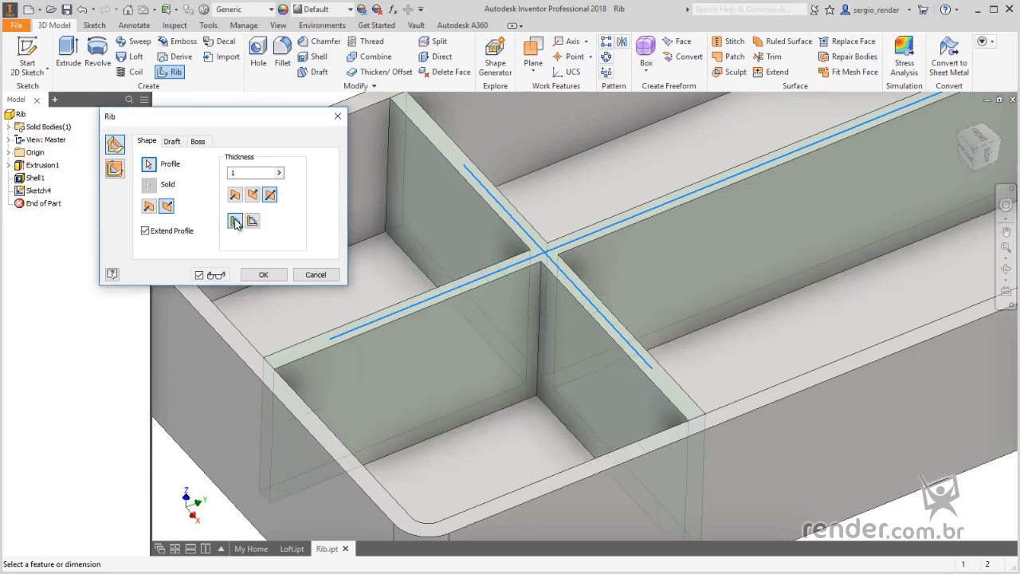
{"action": "left_click", "coordinate": [263, 274]}
{"action": "key", "text": "F6"}
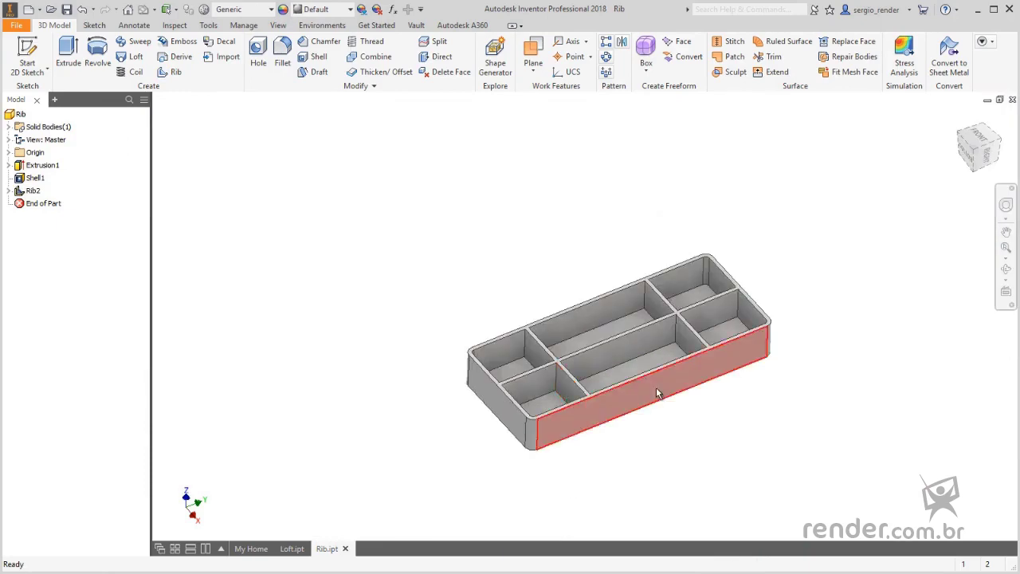
{"action": "scroll", "coordinate": [668, 388], "scroll_direction": "down", "scroll_amount": 6}
{"action": "scroll", "coordinate": [667, 388], "scroll_direction": "up", "scroll_amount": 3}
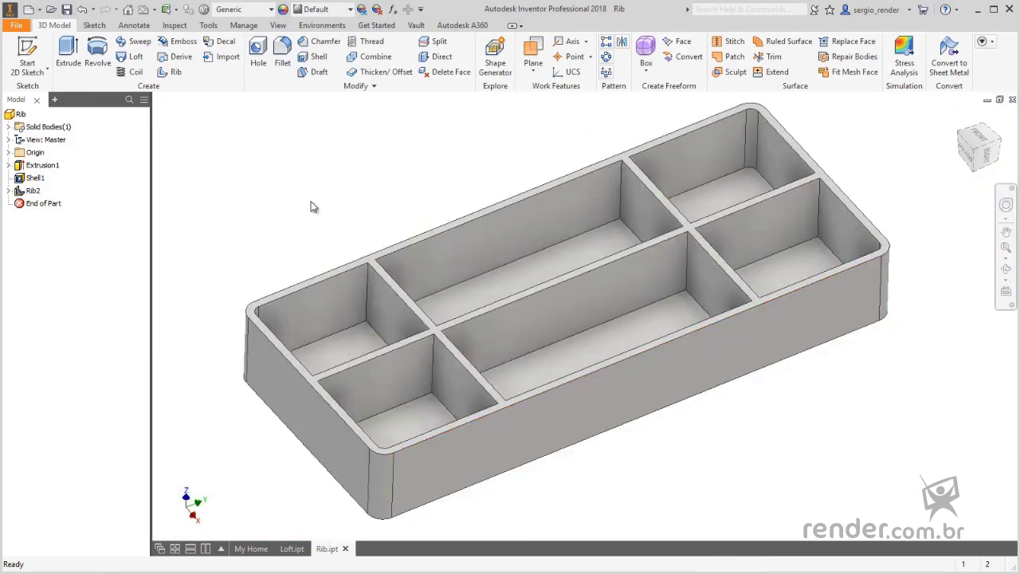
In Loft.ipt, create a solid loft from the 20 mm circle to the 50 mm square.
{"action": "left_click", "coordinate": [292, 549]}
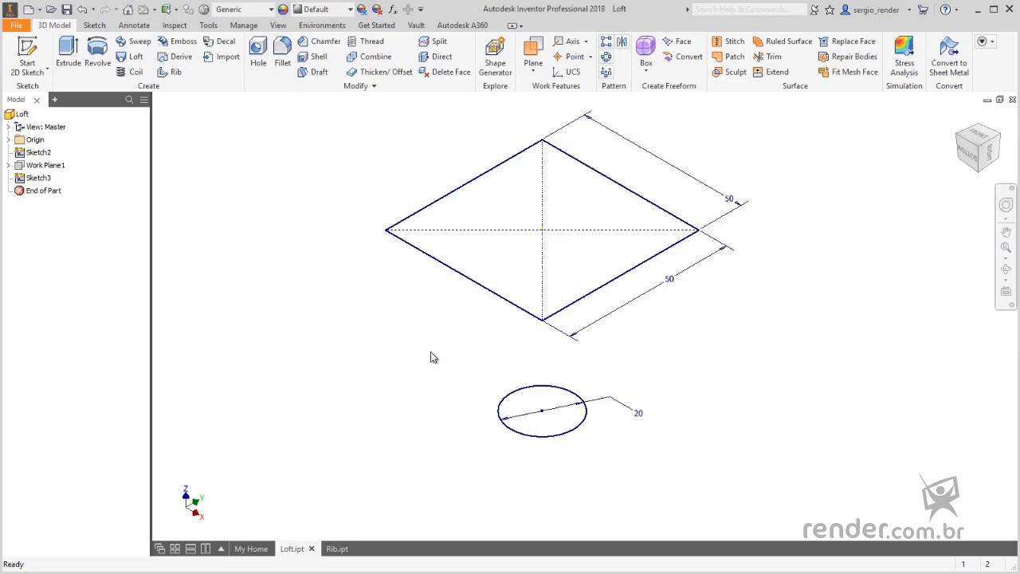
{"action": "mouse_move", "coordinate": [433, 353]}
{"action": "middle_mouse_down", "text": "shift"}
{"action": "mouse_move", "coordinate": [433, 314]}
{"action": "mouse_move", "coordinate": [423, 370]}
{"action": "mouse_move", "coordinate": [432, 394]}
{"action": "middle_mouse_up", "text": "shift"}
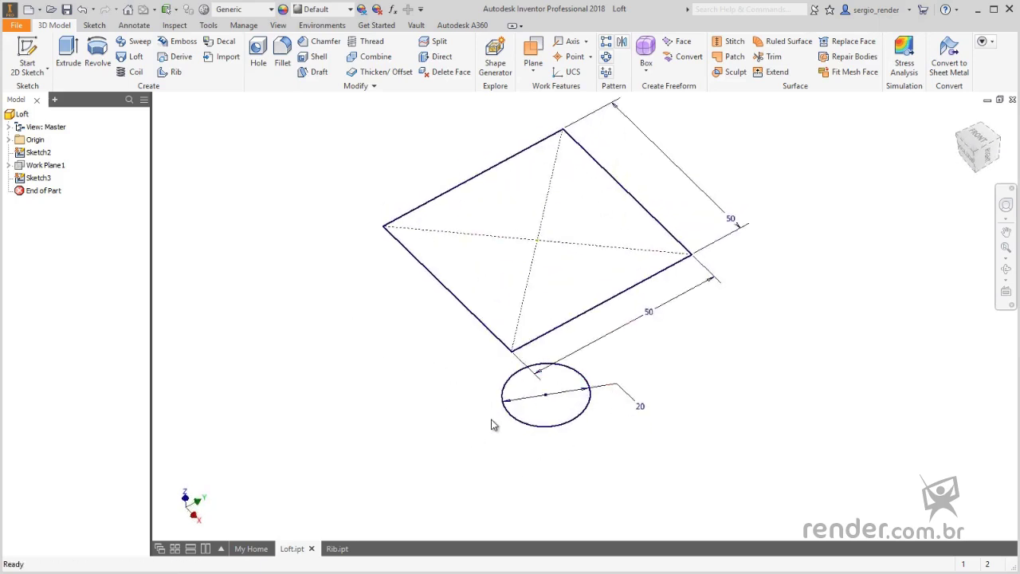
{"action": "middle_click_drag", "start_coordinate": [492, 424], "coordinate": [50, 156], "text": "shift"}
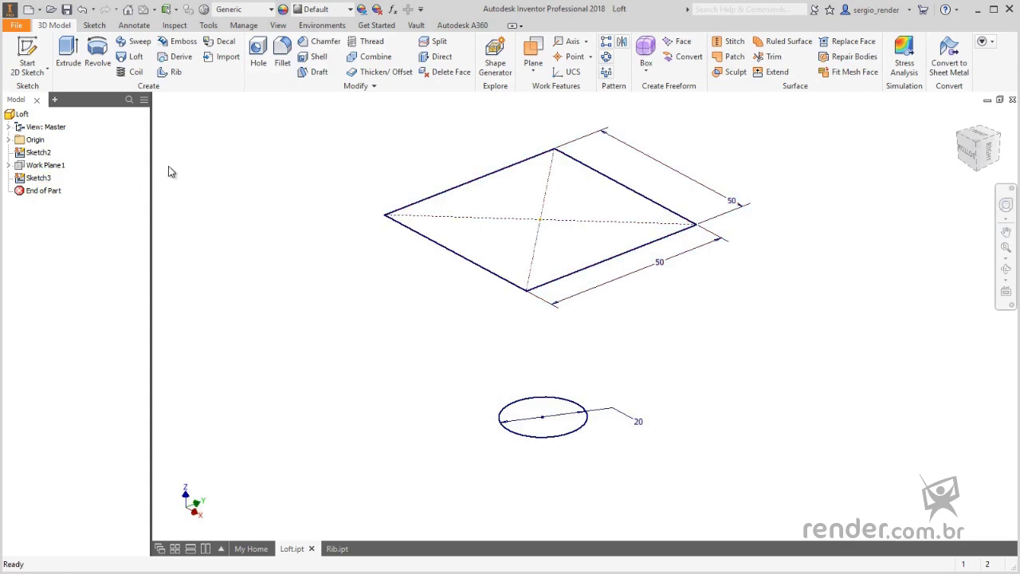
{"action": "left_click", "coordinate": [134, 58]}
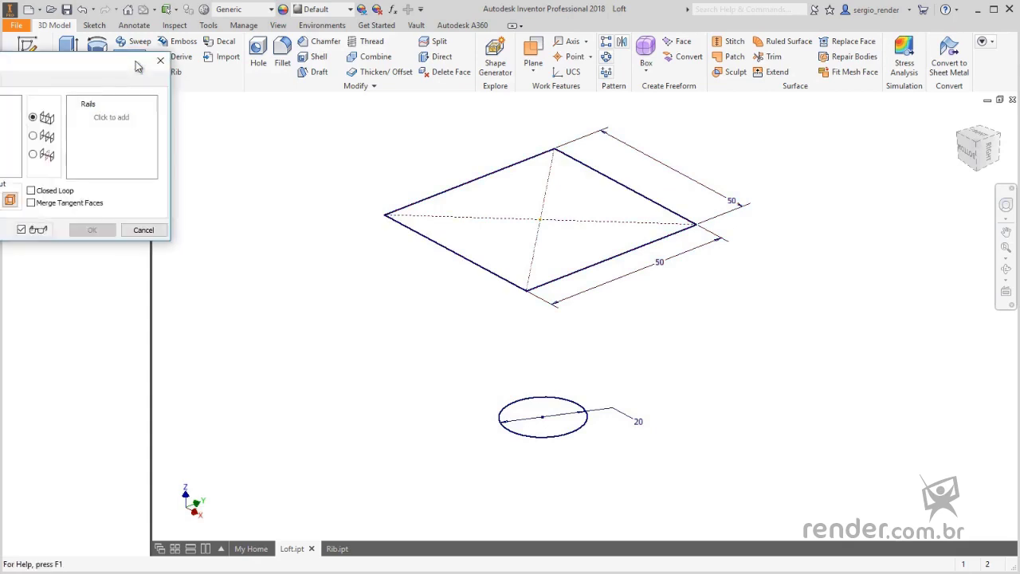
{"action": "left_click", "coordinate": [556, 438]}
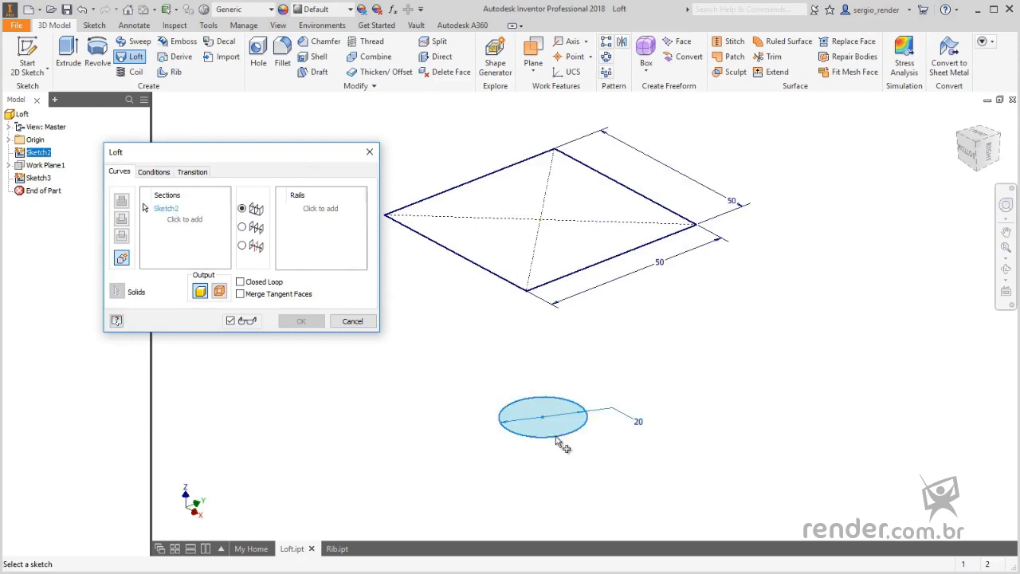
{"action": "left_click", "coordinate": [527, 292]}
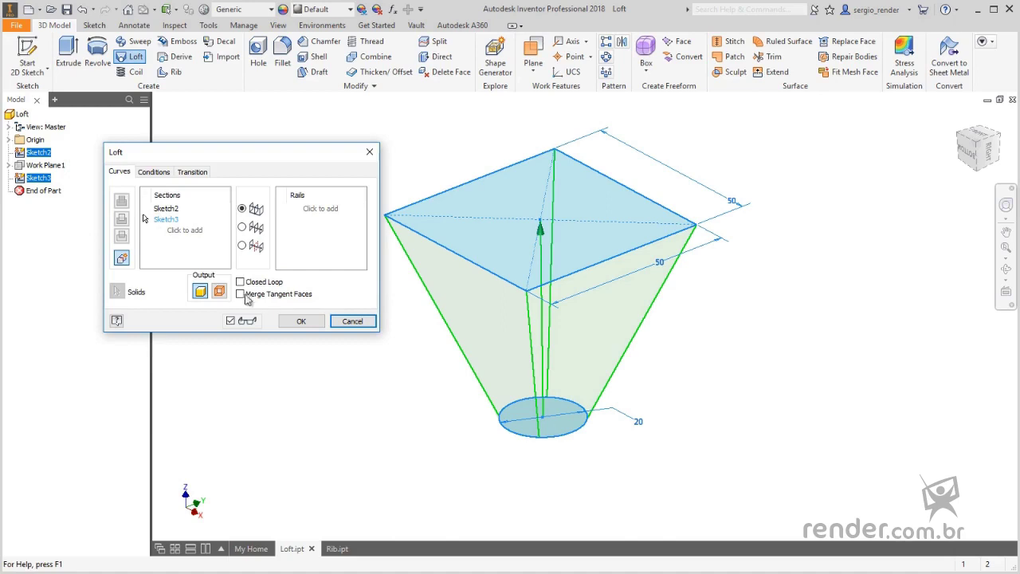
{"action": "left_click", "coordinate": [301, 322]}
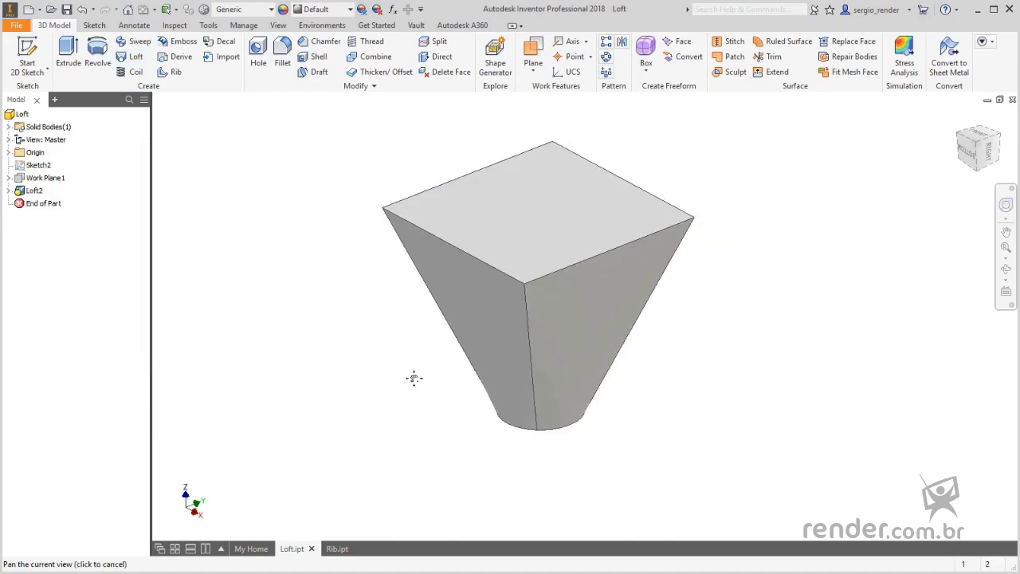
Edit the loft feature and turn off Automatic Mapping for its transition points.
{"action": "middle_click_drag", "start_coordinate": [415, 383], "coordinate": [336, 333], "text": "shift"}
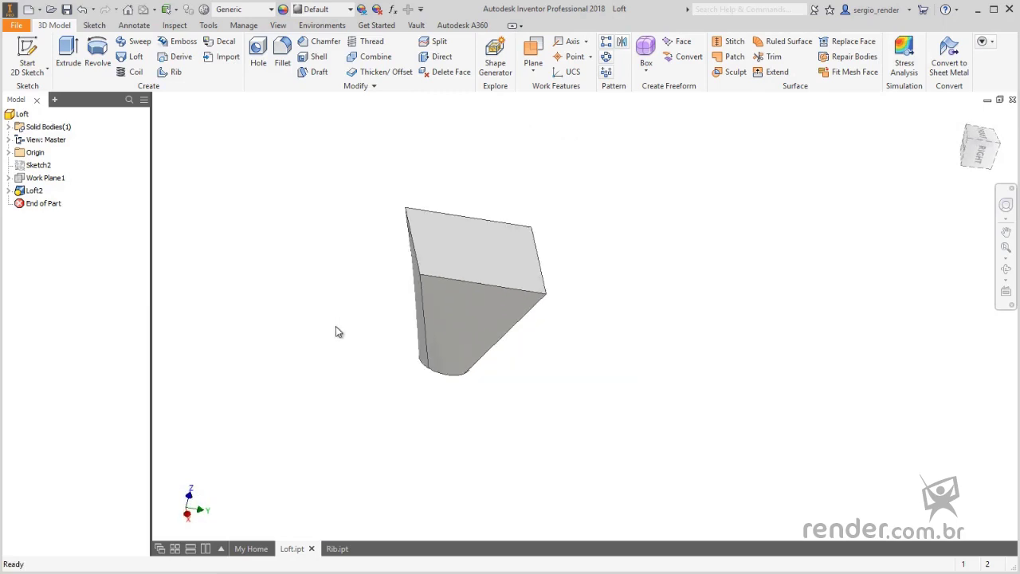
{"action": "scroll", "coordinate": [335, 331], "scroll_direction": "down", "scroll_amount": 3}
{"action": "double_click", "coordinate": [36, 191]}
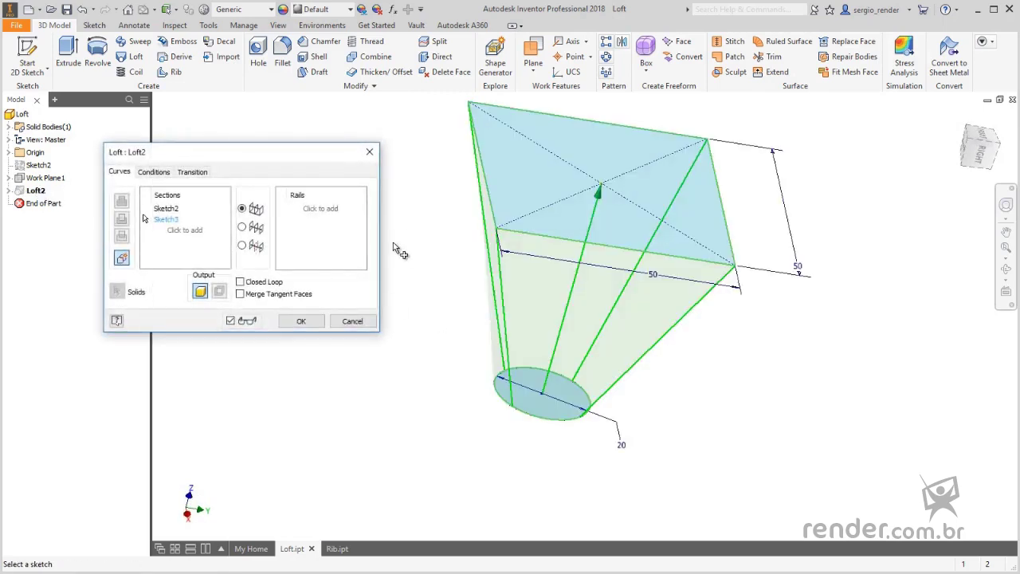
{"action": "left_click", "coordinate": [194, 172]}
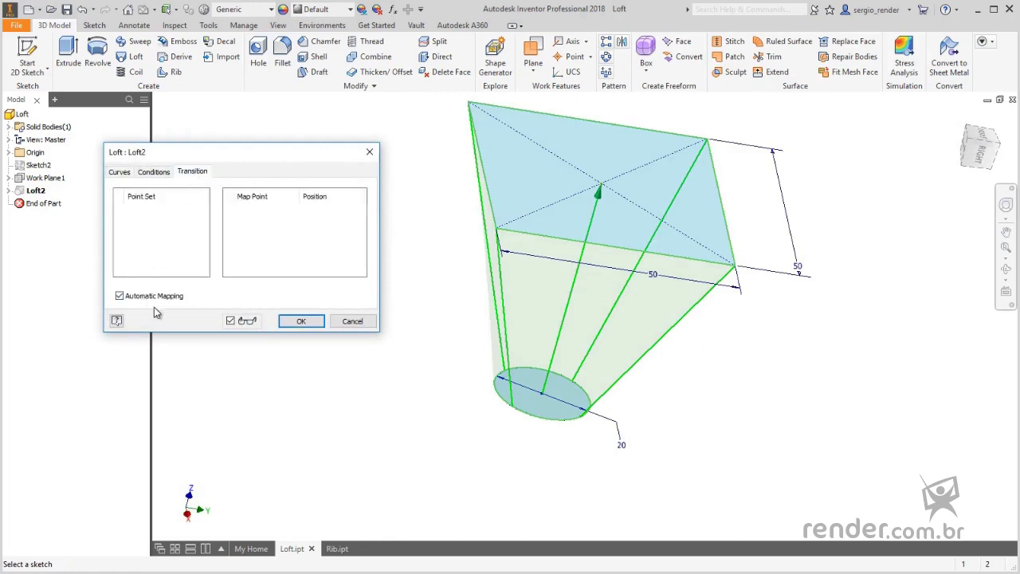
{"action": "left_click", "coordinate": [120, 296]}
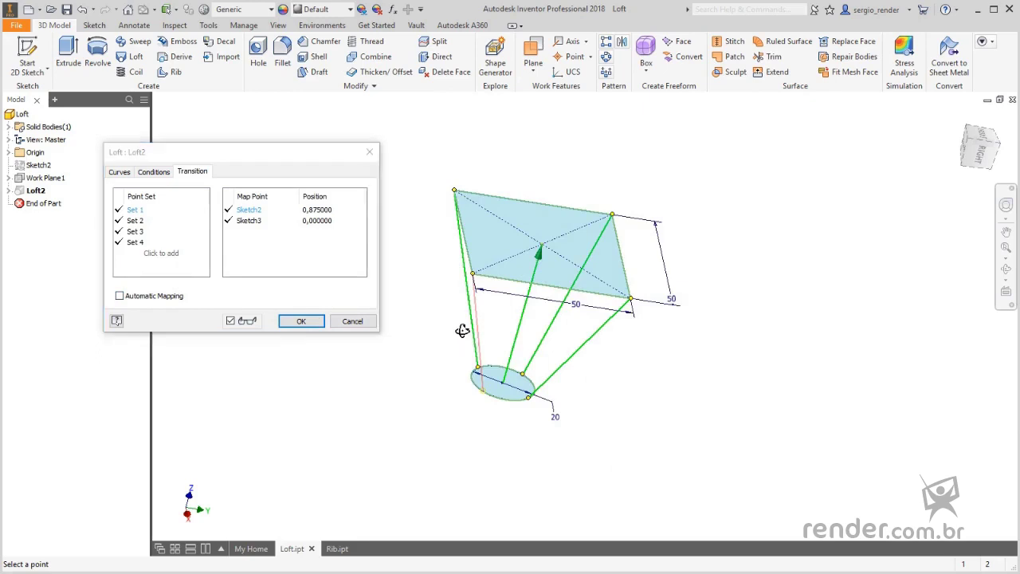
Remap the square-side points of Set 1 and Set 2 one corner counterclockwise around the square.
{"action": "middle_click_drag", "start_coordinate": [467, 335], "coordinate": [408, 295], "text": "shift"}
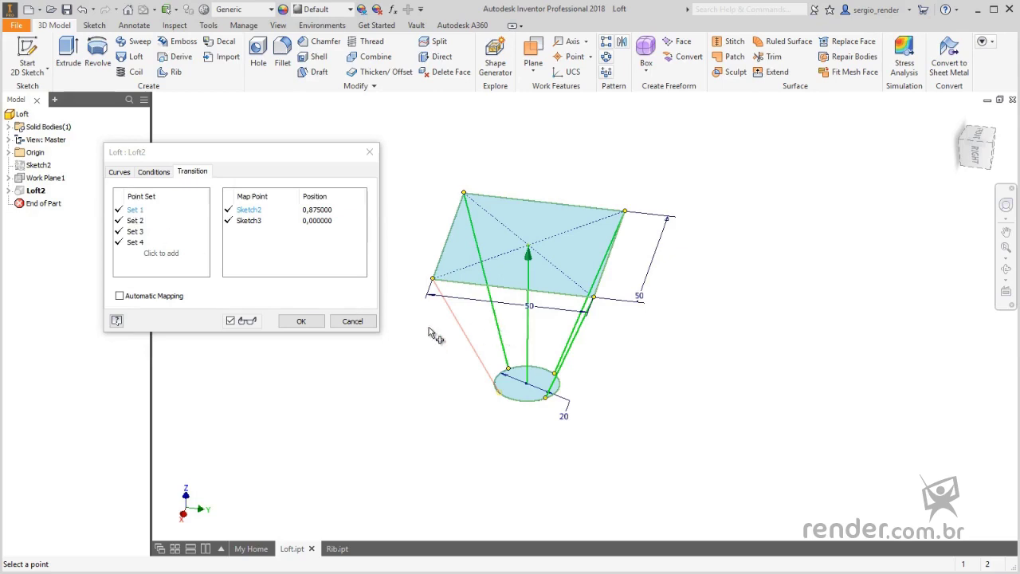
{"action": "scroll", "coordinate": [438, 330], "scroll_direction": "down", "scroll_amount": 3}
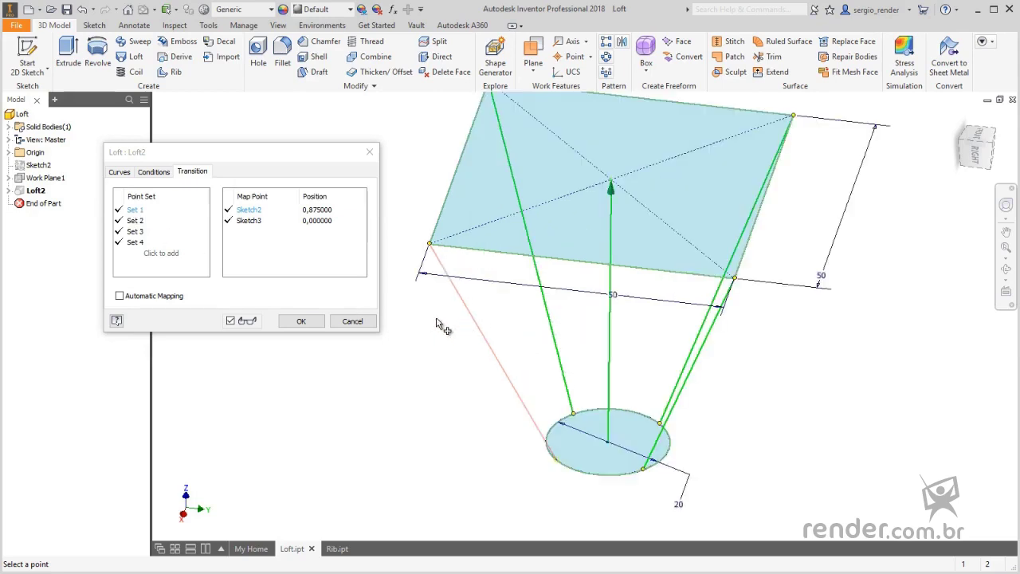
{"action": "scroll", "coordinate": [455, 351], "scroll_direction": "up", "scroll_amount": 3}
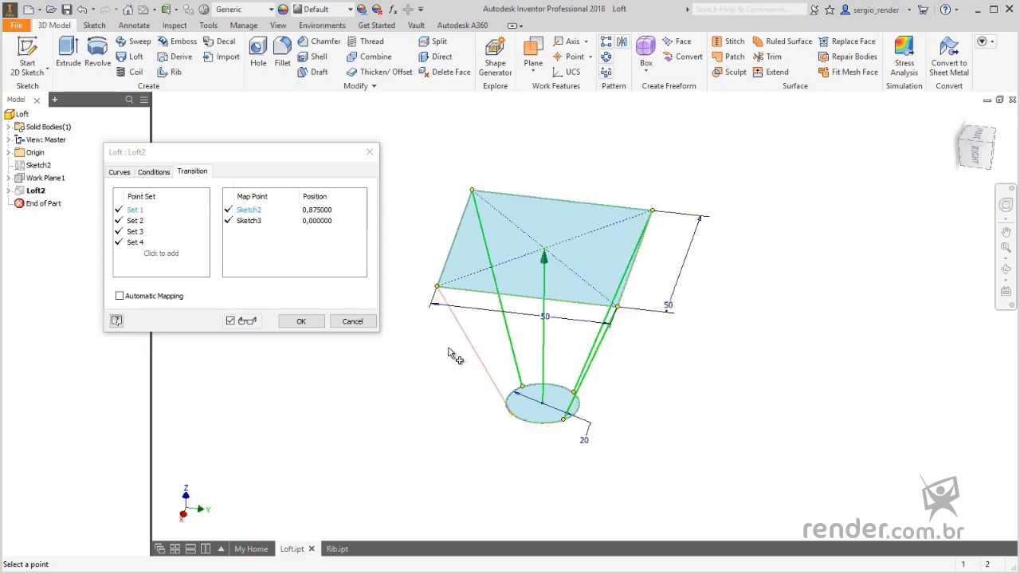
{"action": "middle_click_drag", "start_coordinate": [436, 377], "coordinate": [453, 308], "text": "shift"}
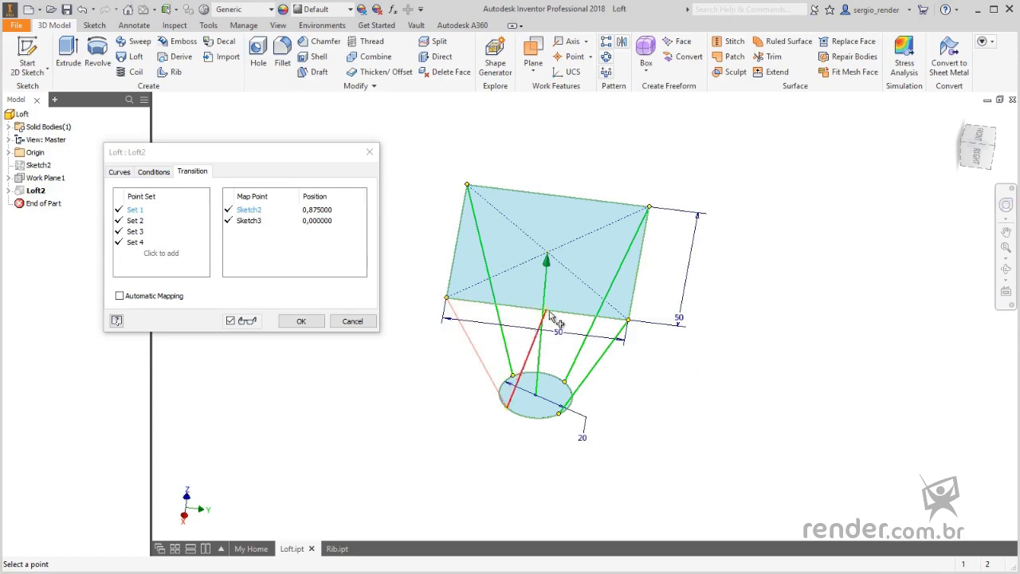
{"action": "left_click", "coordinate": [629, 320]}
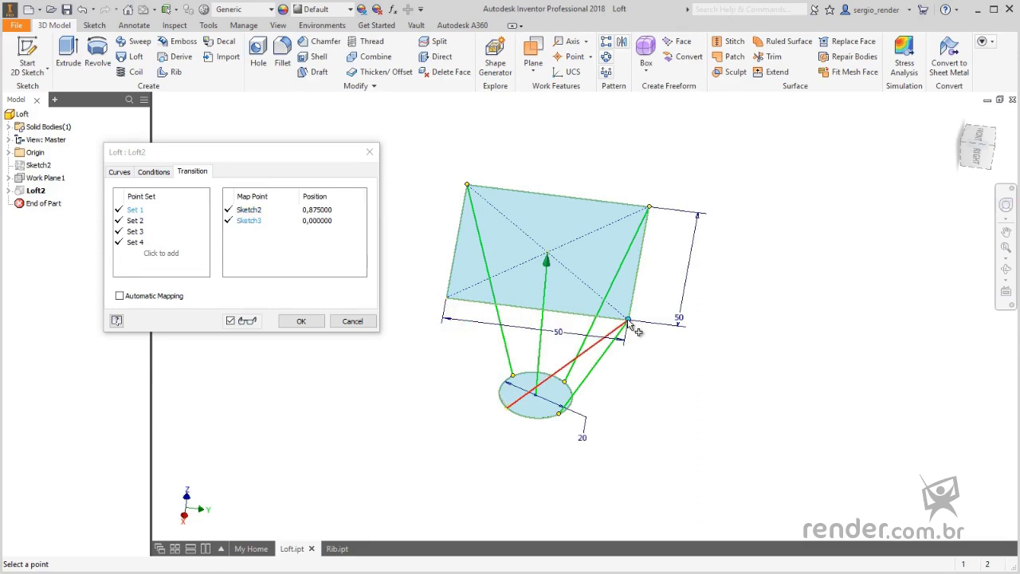
{"action": "left_click", "coordinate": [135, 221]}
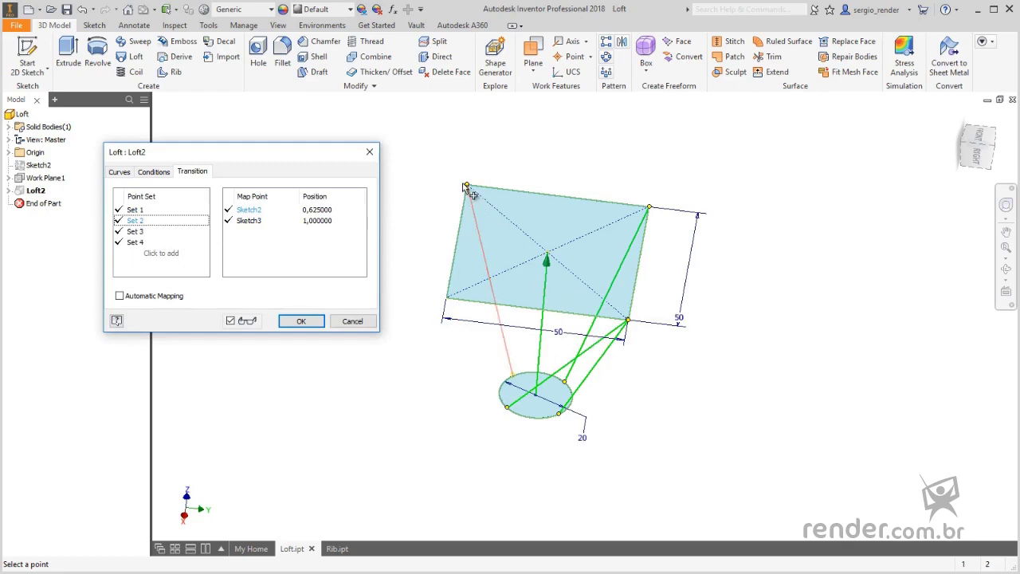
{"action": "left_click", "coordinate": [447, 299]}
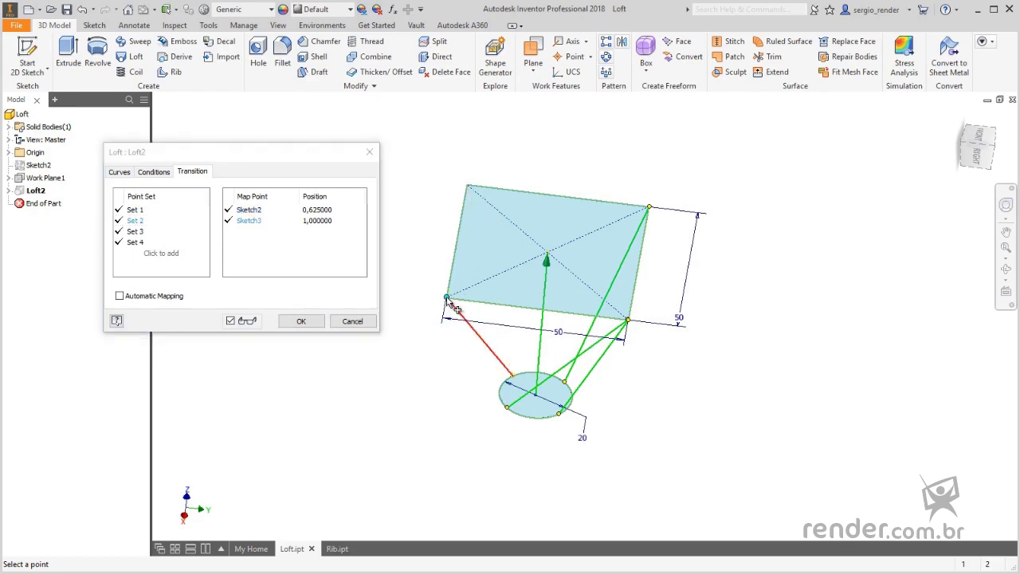
Remap the square-side points of Set 3 and Set 4 one corner counterclockwise, and apply the loft edit.
{"action": "left_click", "coordinate": [133, 231]}
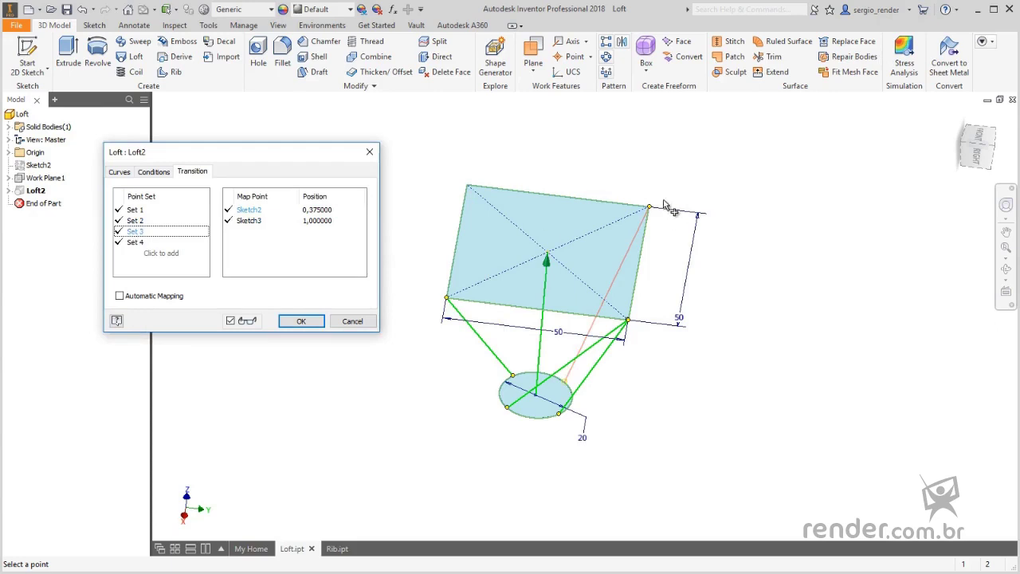
{"action": "left_click", "coordinate": [468, 185]}
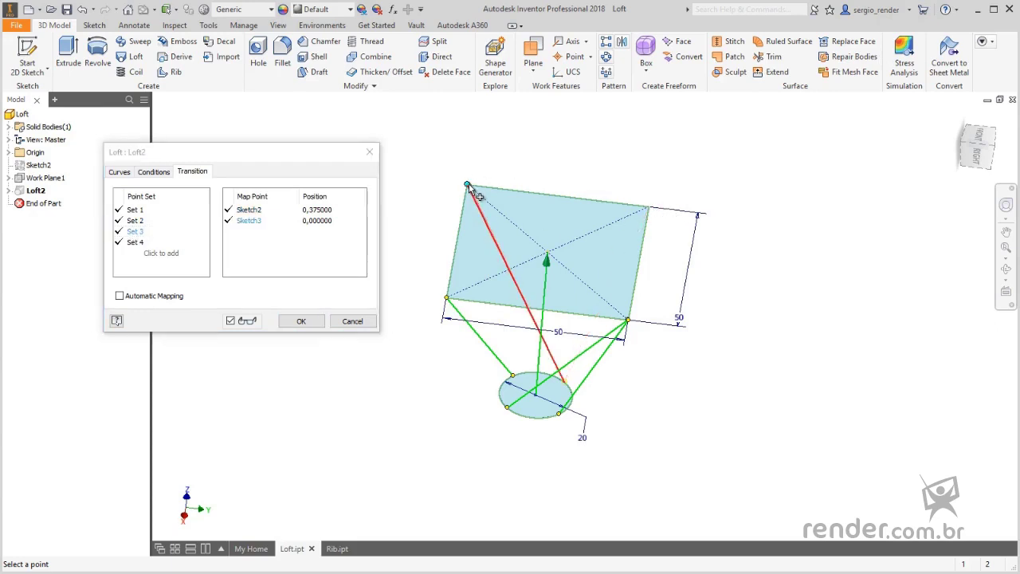
{"action": "left_click", "coordinate": [133, 242]}
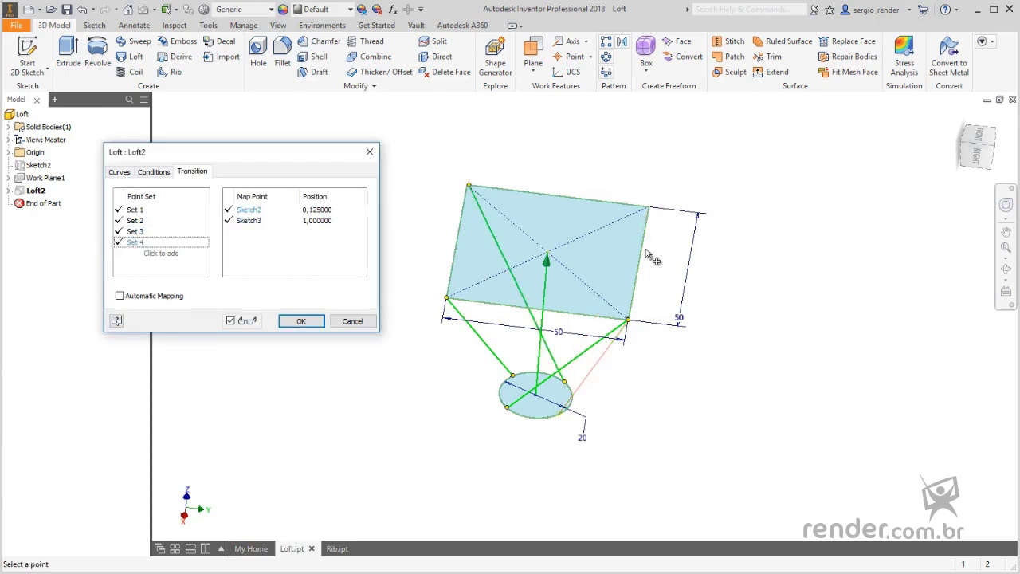
{"action": "left_click", "coordinate": [648, 207]}
{"action": "mouse_move", "coordinate": [655, 390]}
{"action": "middle_mouse_down", "text": "shift"}
{"action": "mouse_move", "coordinate": [661, 349]}
{"action": "mouse_move", "coordinate": [674, 371]}
{"action": "mouse_move", "coordinate": [664, 417]}
{"action": "mouse_move", "coordinate": [669, 381]}
{"action": "middle_mouse_up", "text": "shift"}
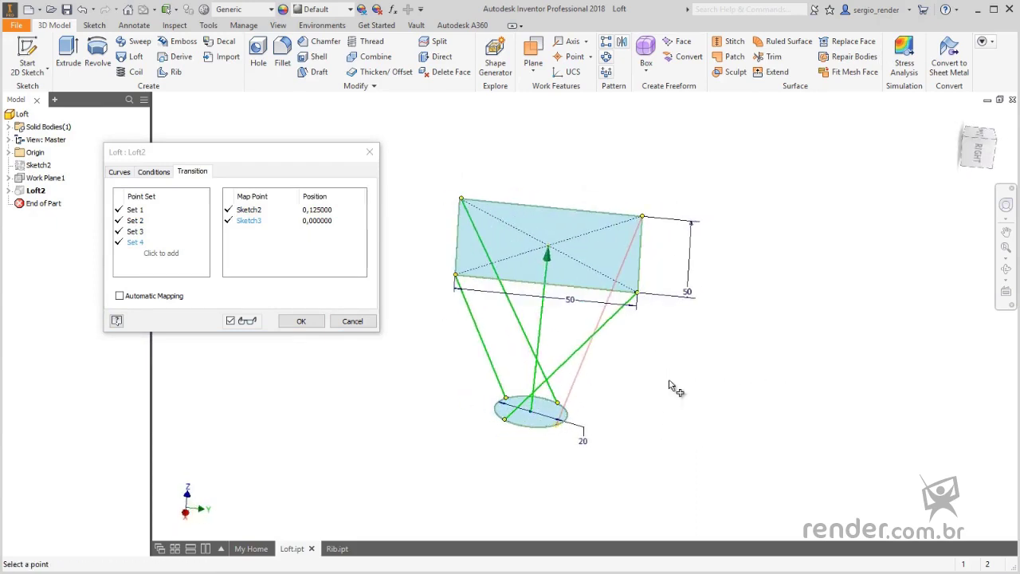
{"action": "left_click", "coordinate": [298, 322]}
{"action": "key", "text": "F4"}
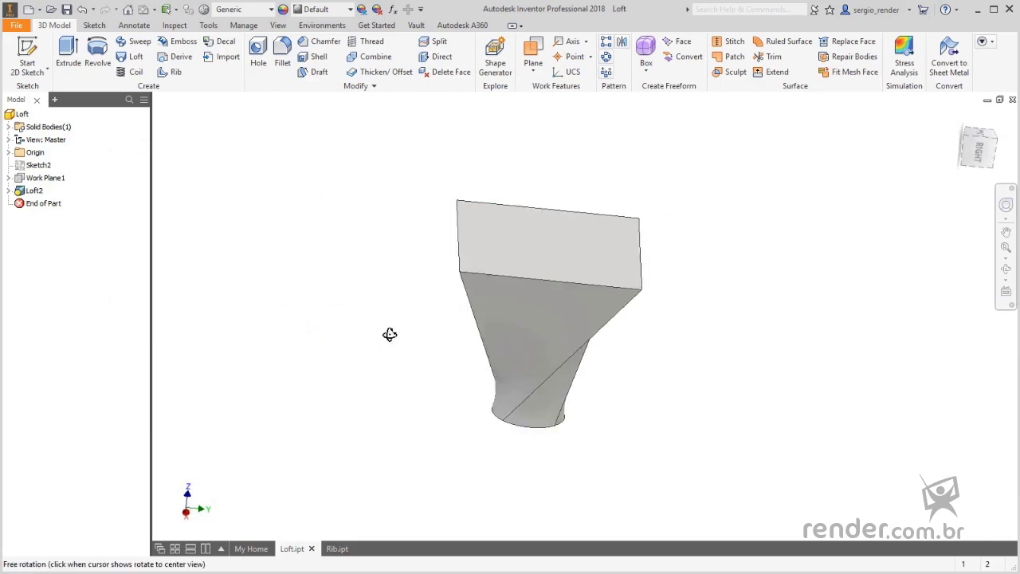
{"action": "left_click_drag", "start_coordinate": [389, 334], "coordinate": [456, 263]}
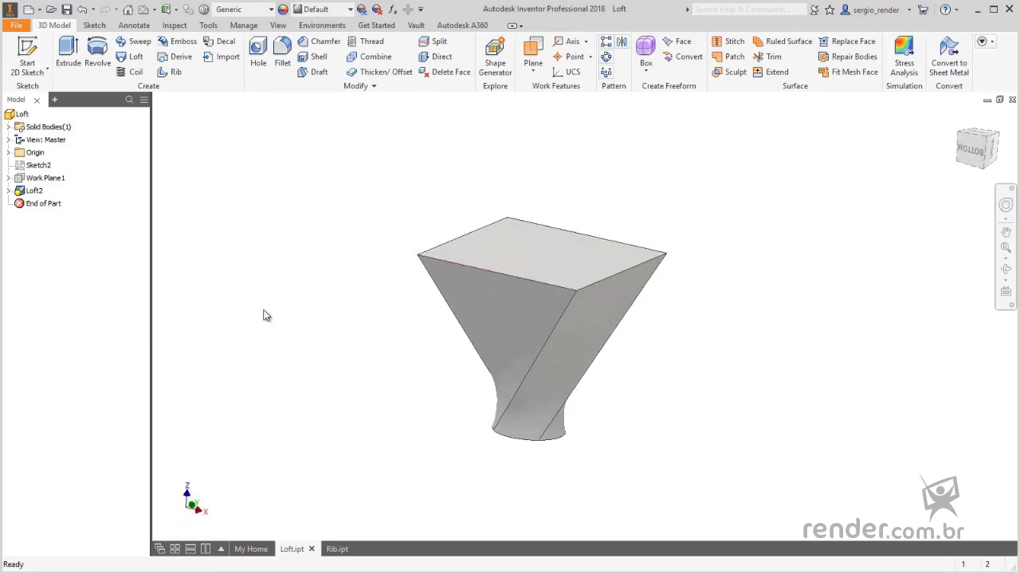
{"action": "left_click", "coordinate": [333, 549]}
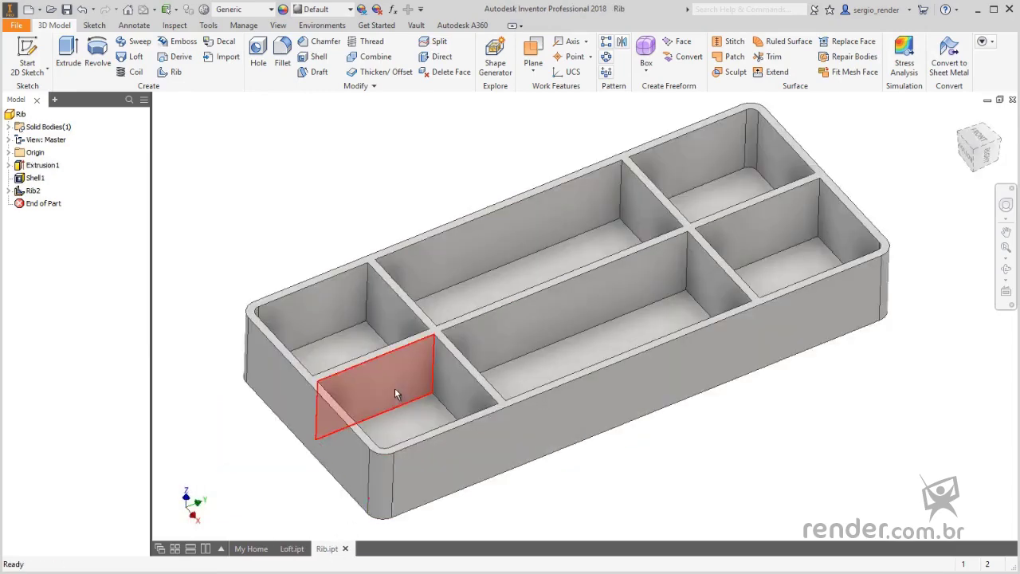
{"action": "left_click", "coordinate": [289, 548]}
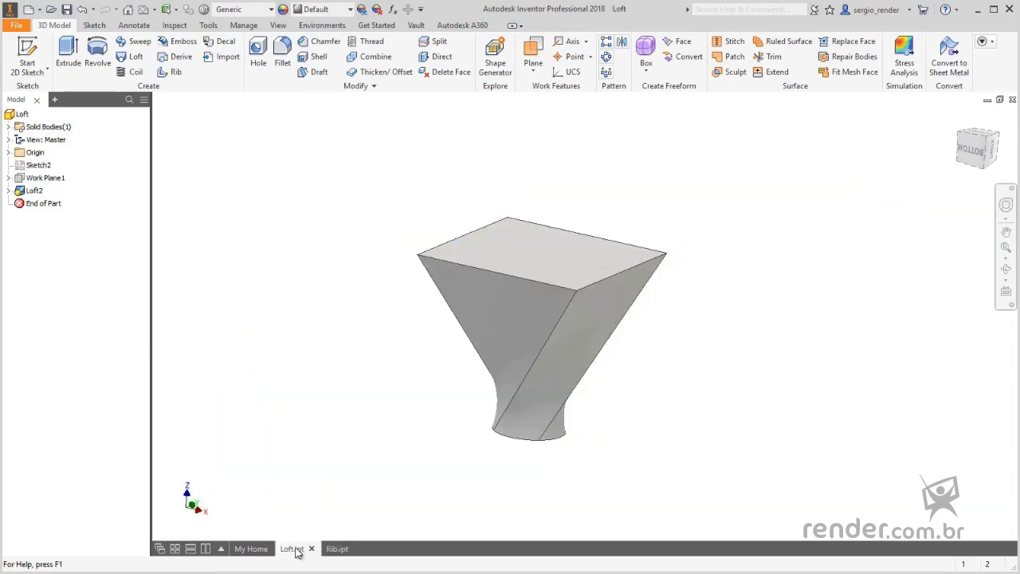